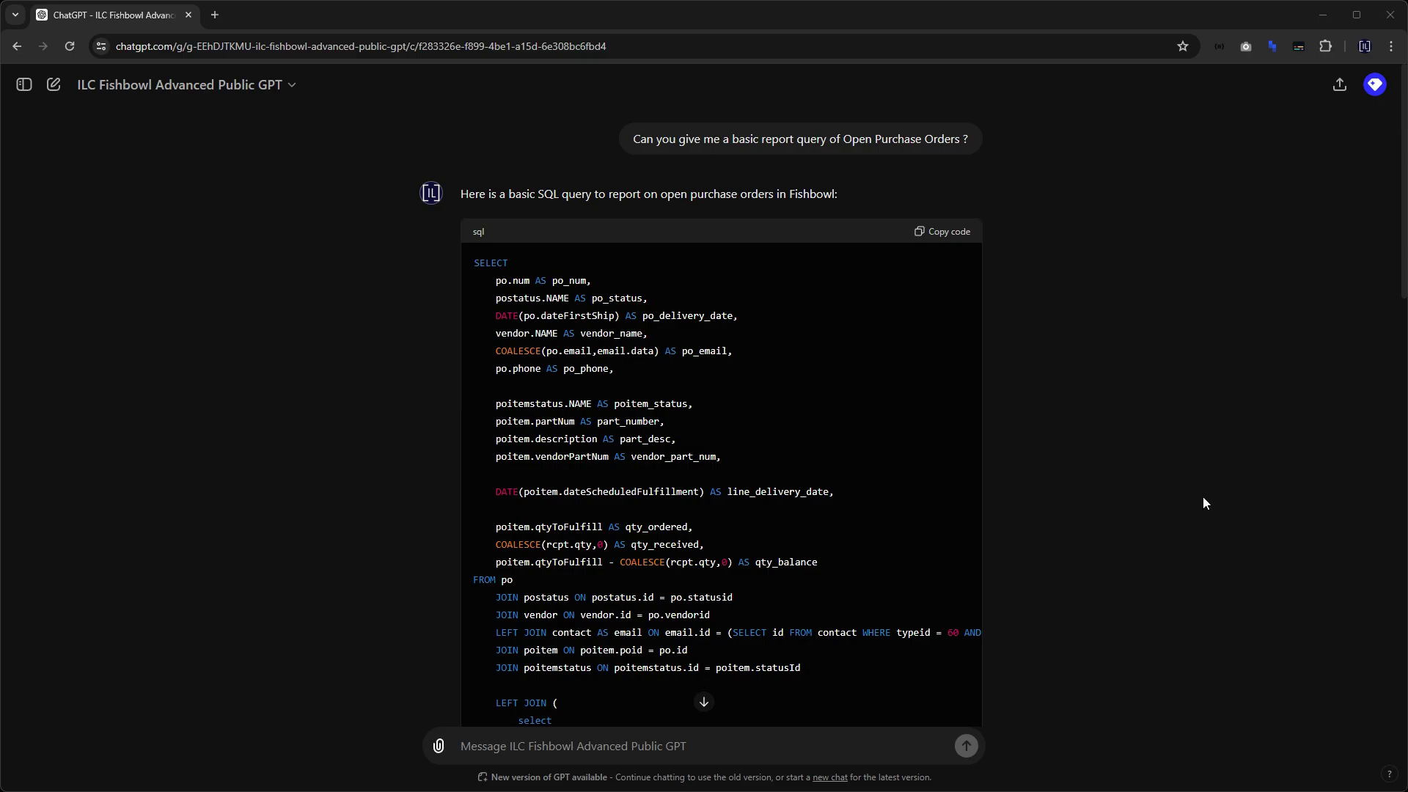
Scroll through the ChatGPT conversation to review the open PO query and its email-free revision.
scroll(1203, 495, "down", 10)
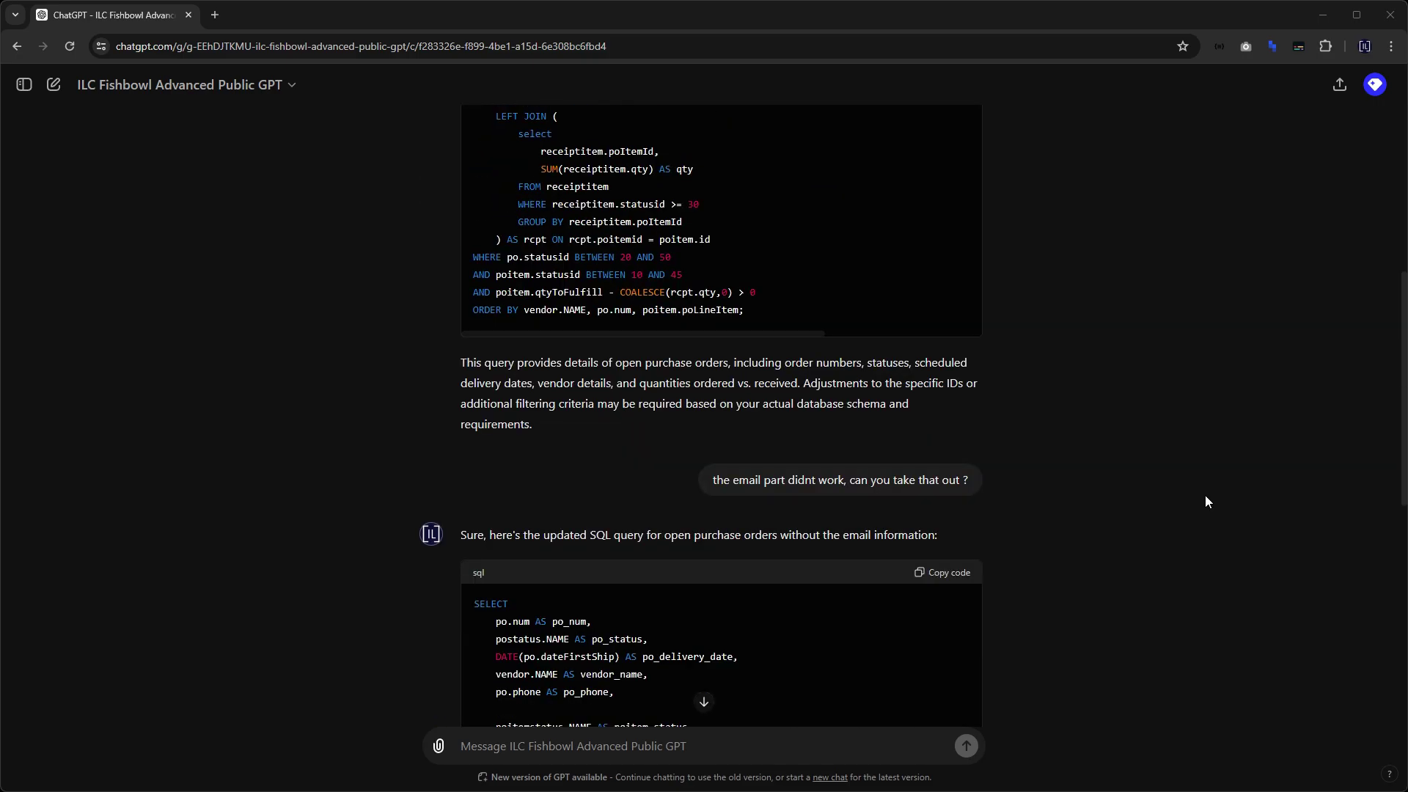
scroll(1205, 495, "down", 3)
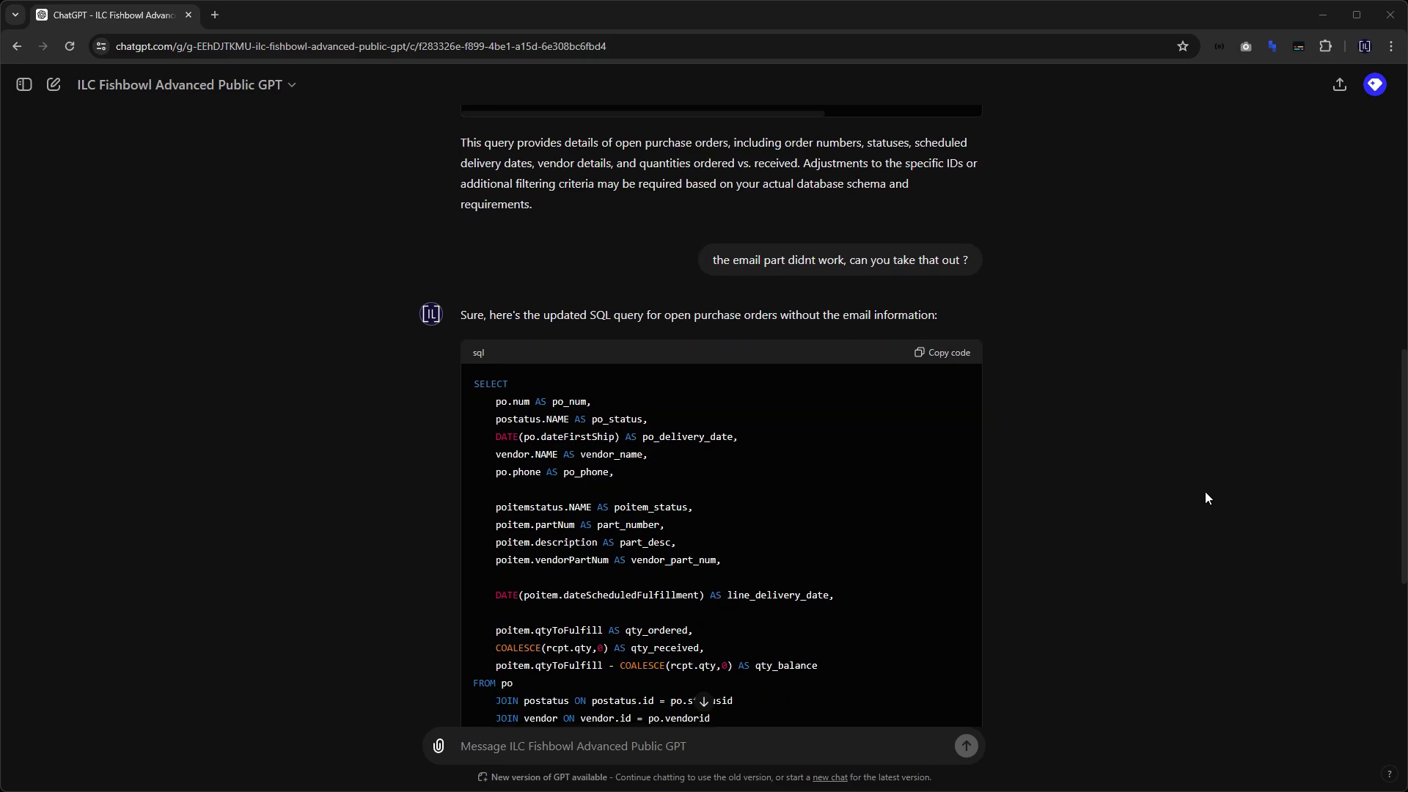
scroll(1205, 495, "down", 5)
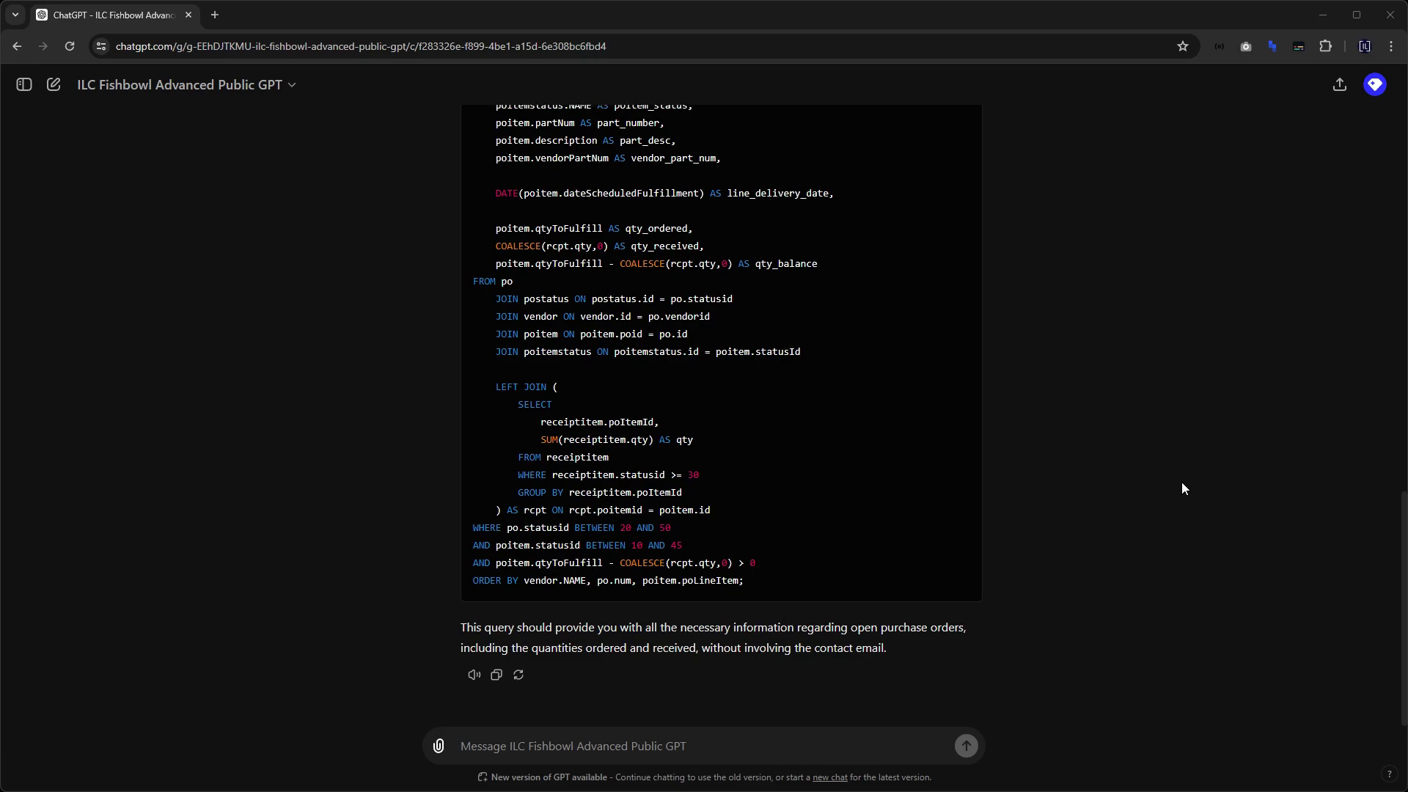
scroll(1183, 483, "up", 2)
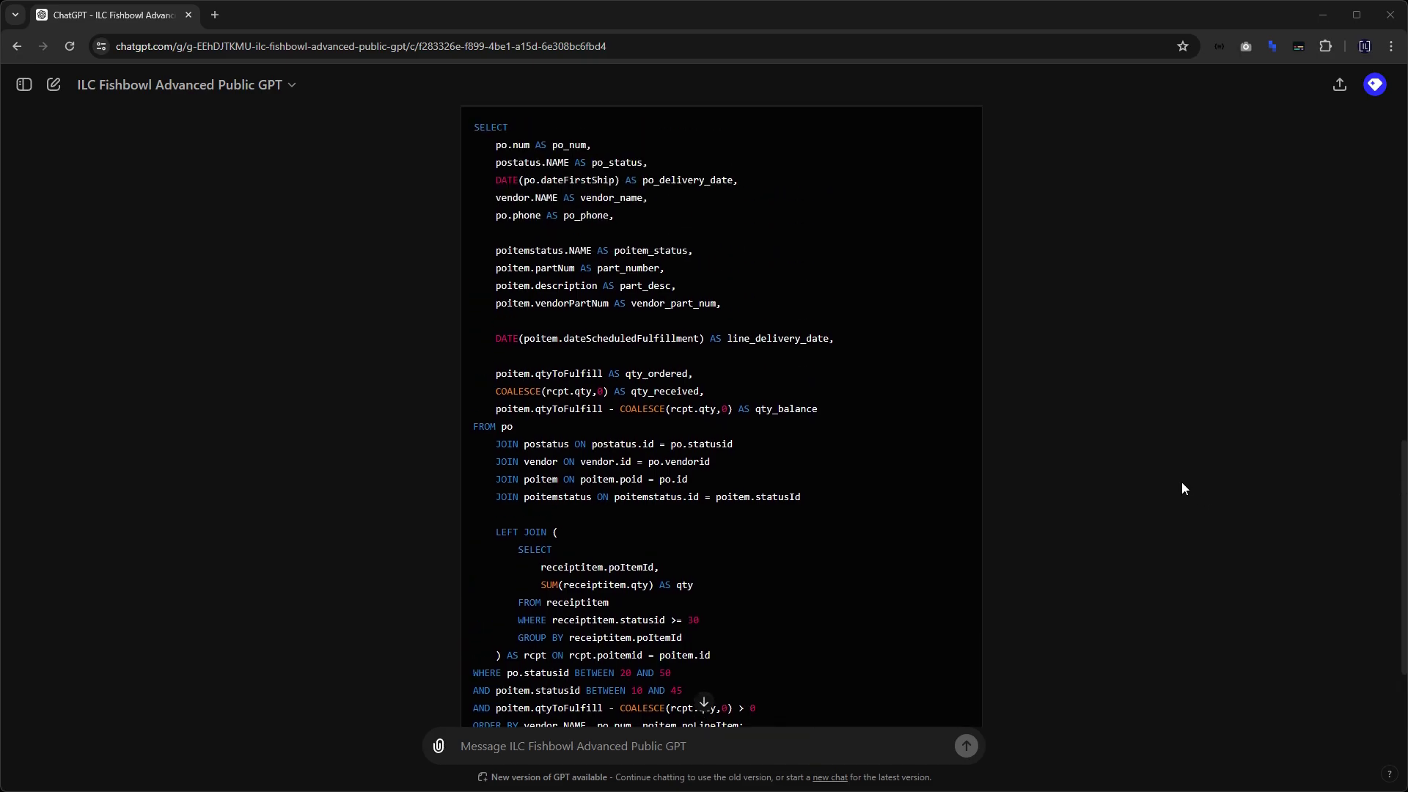
scroll(1182, 483, "up", 1)
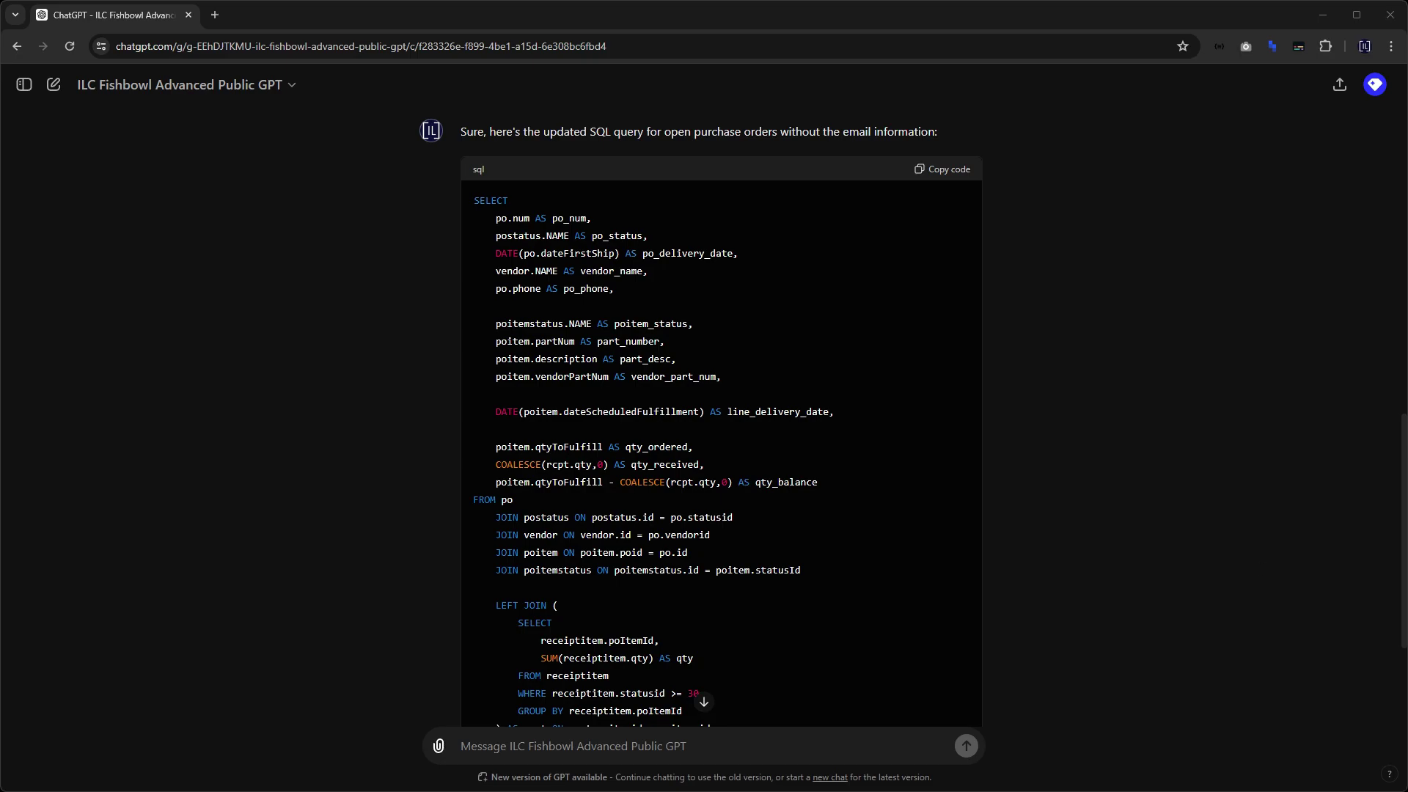
key("alt+Tab")
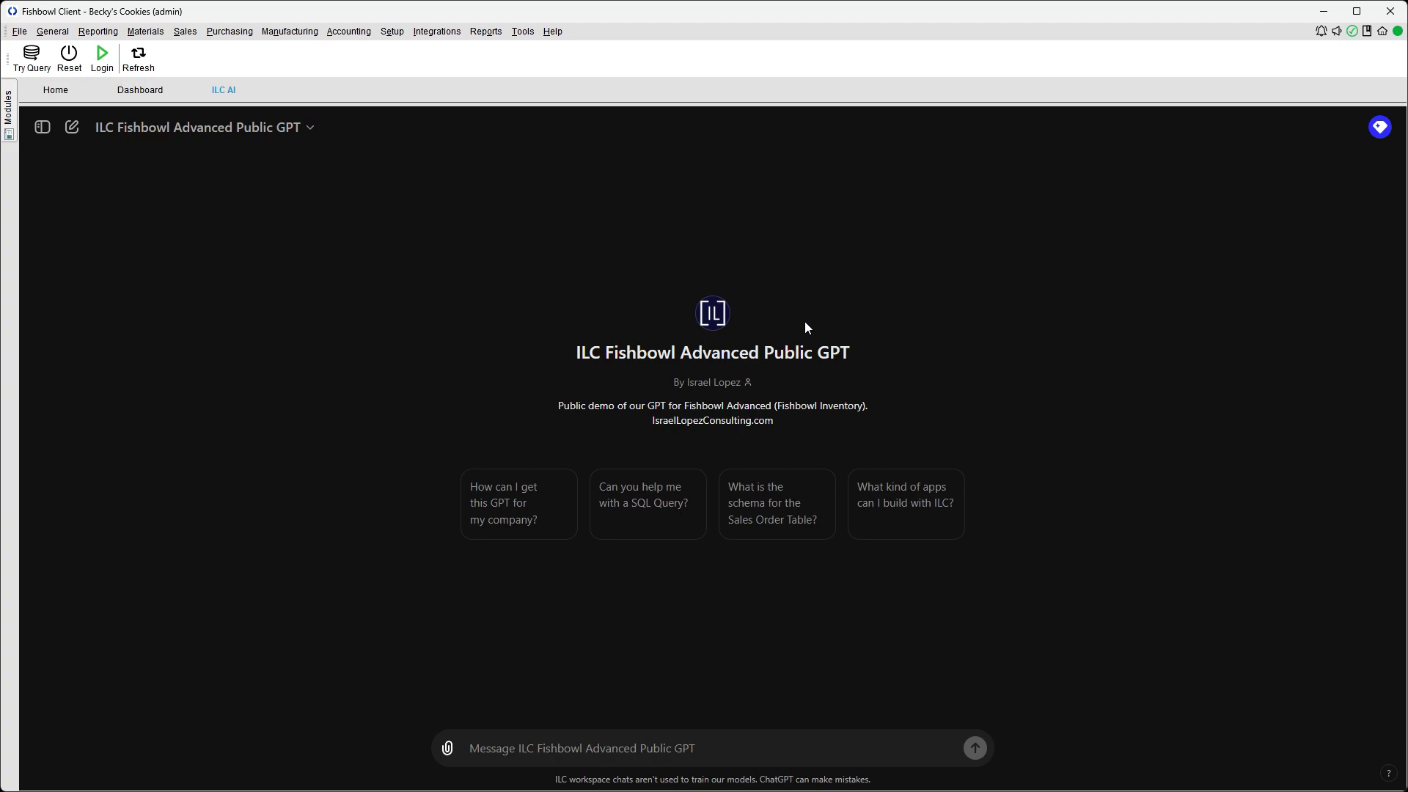
left_click(97, 33)
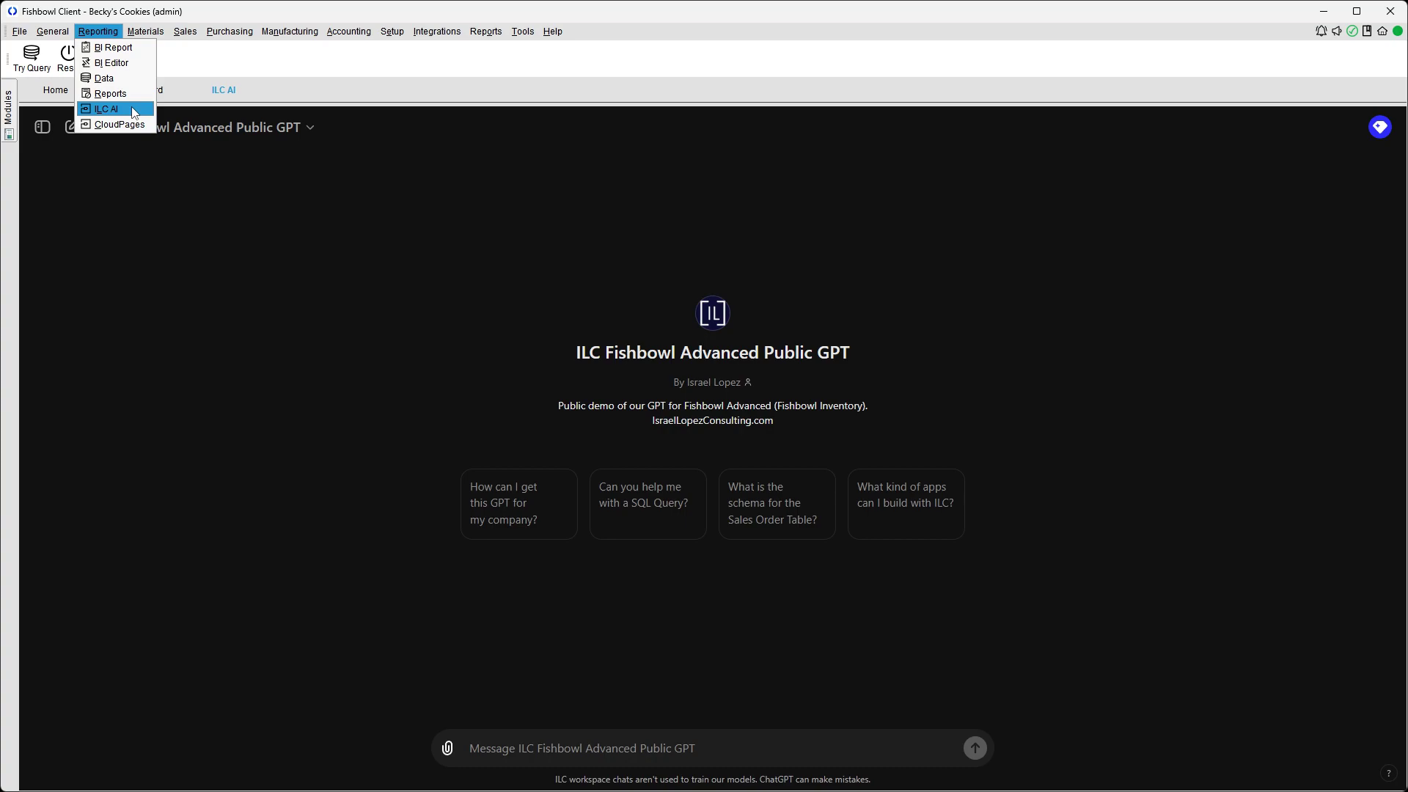
left_click(322, 365)
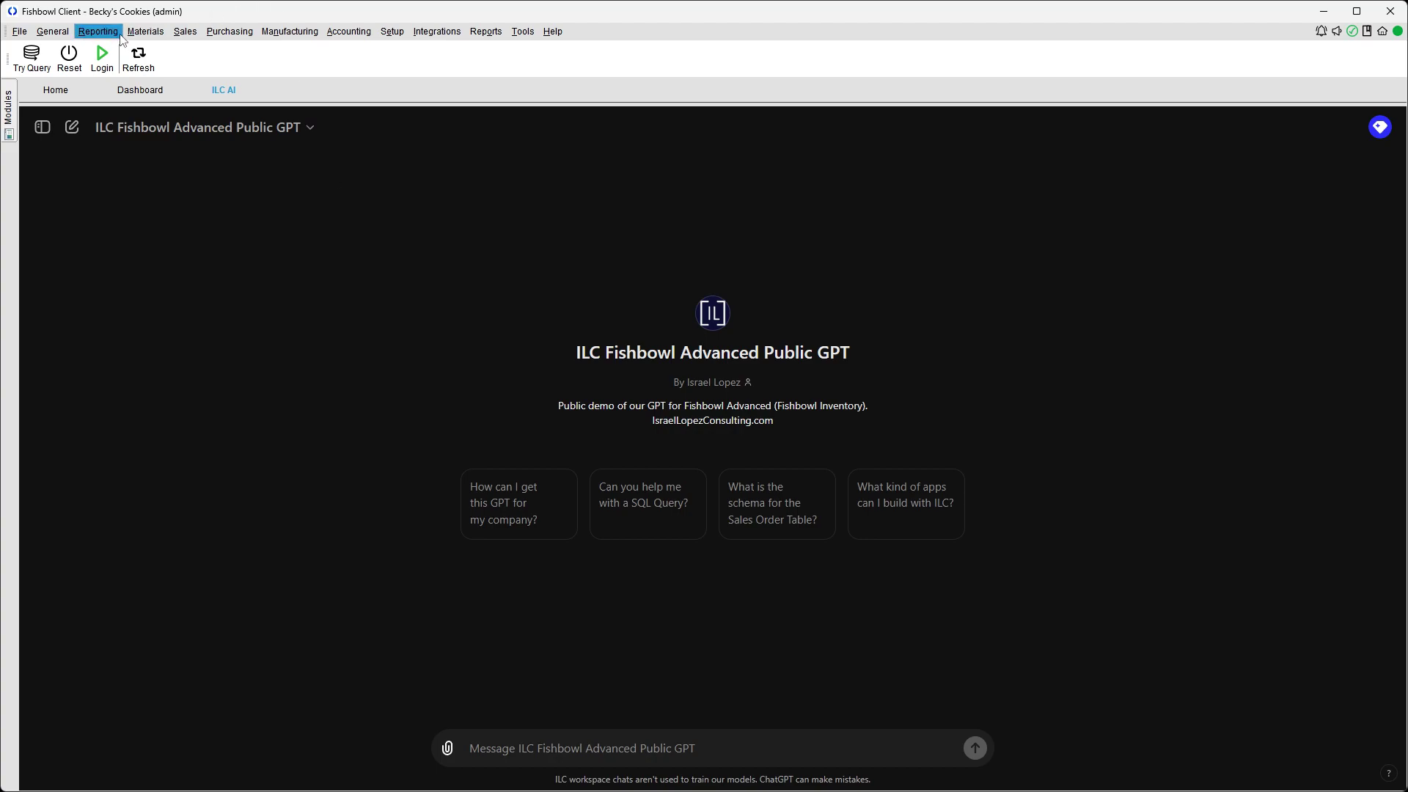
left_click(97, 31)
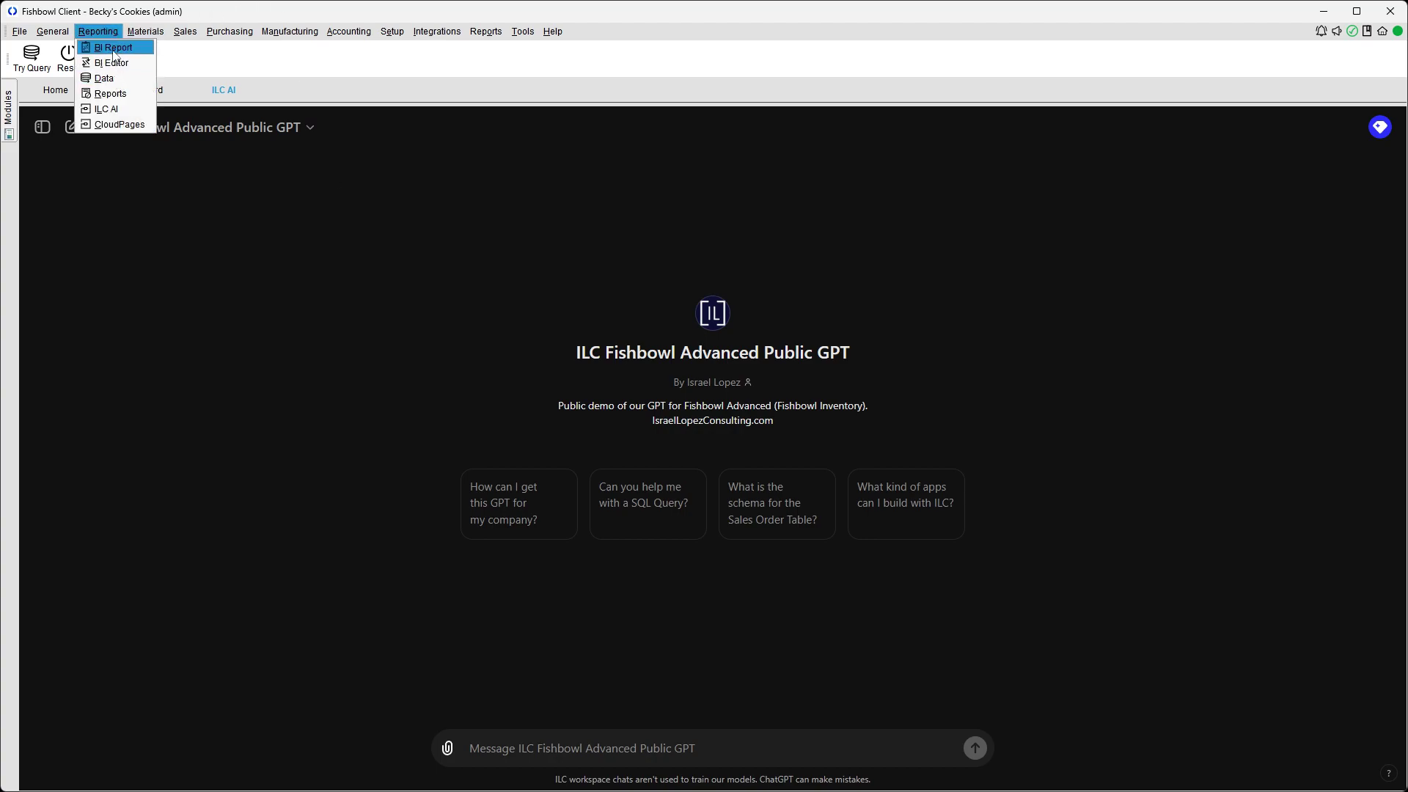
left_click(944, 403)
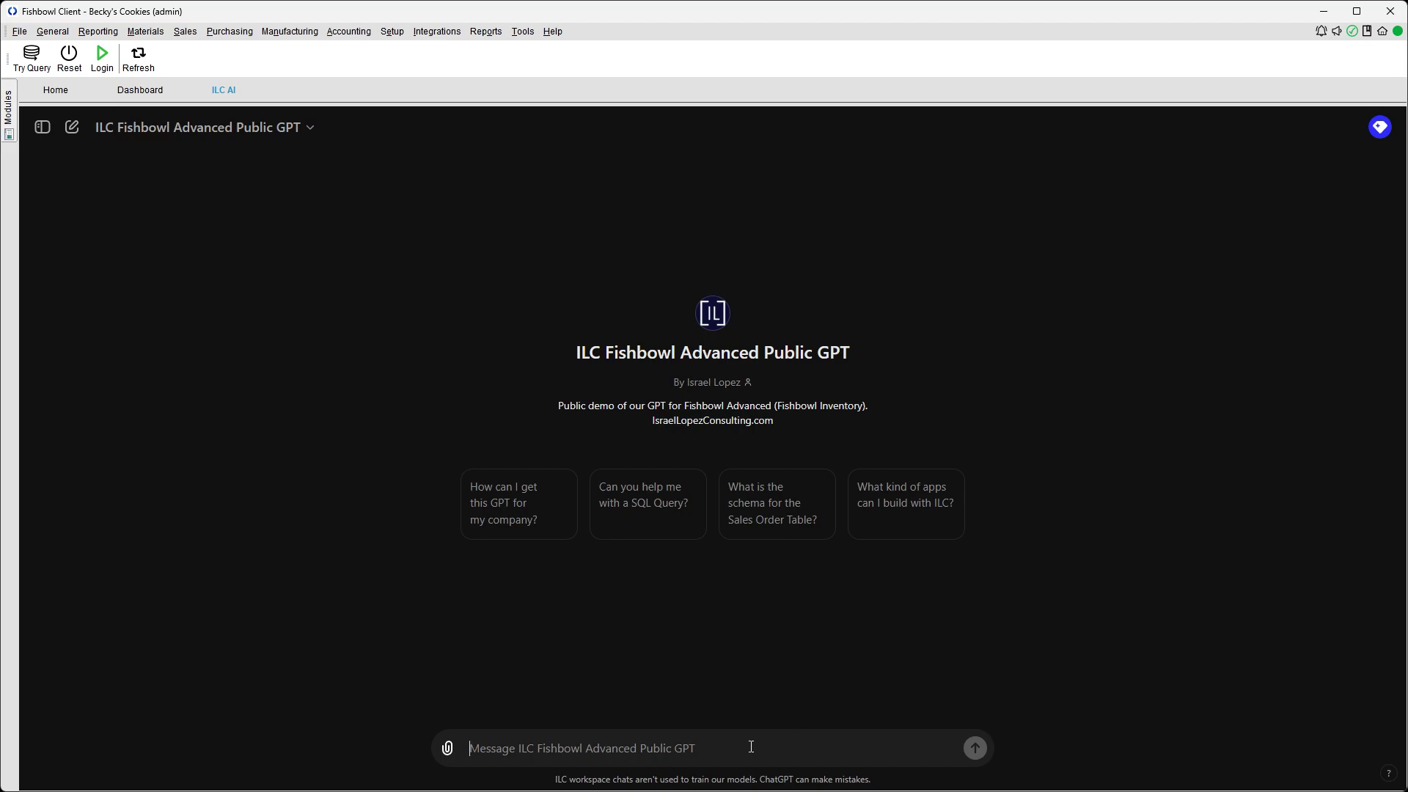
Ask the ILC AI assistant 'CAn you give me a basic PO receiving query ?'.
type("CAn you g")
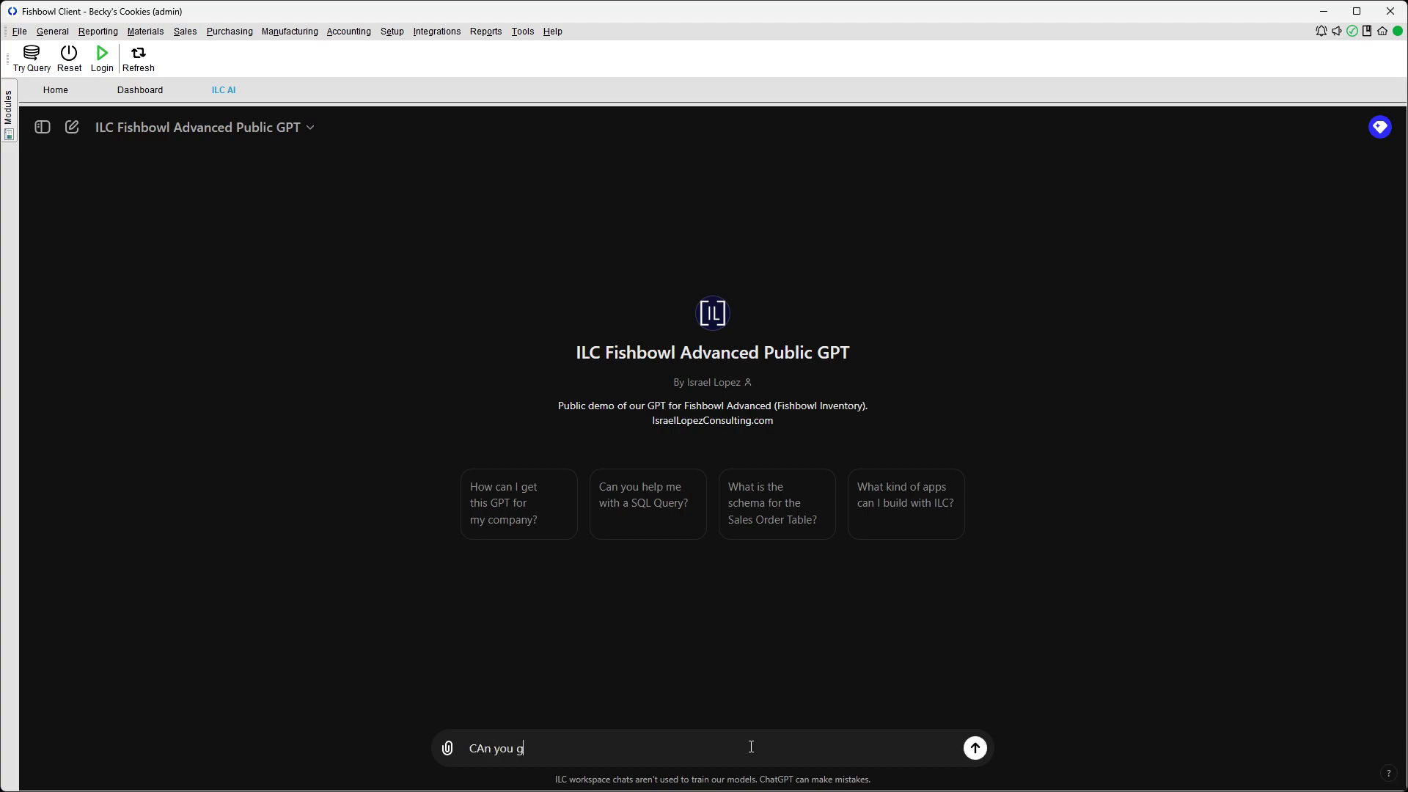
type("ive me a basic PO receiving query ?")
key("Return")
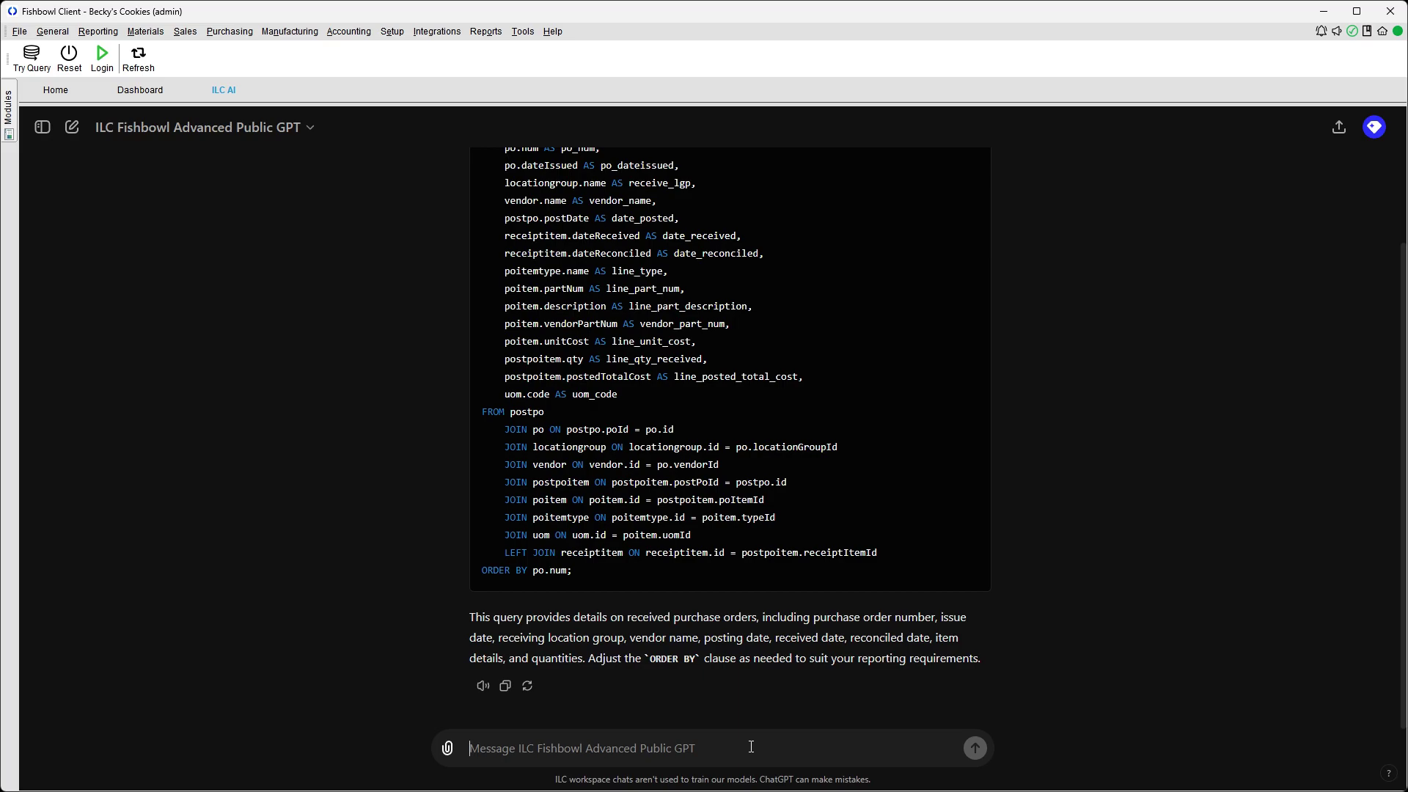
Copy the generated PO receiving SQL from the ILC AI chat.
scroll(907, 524, "up", 3)
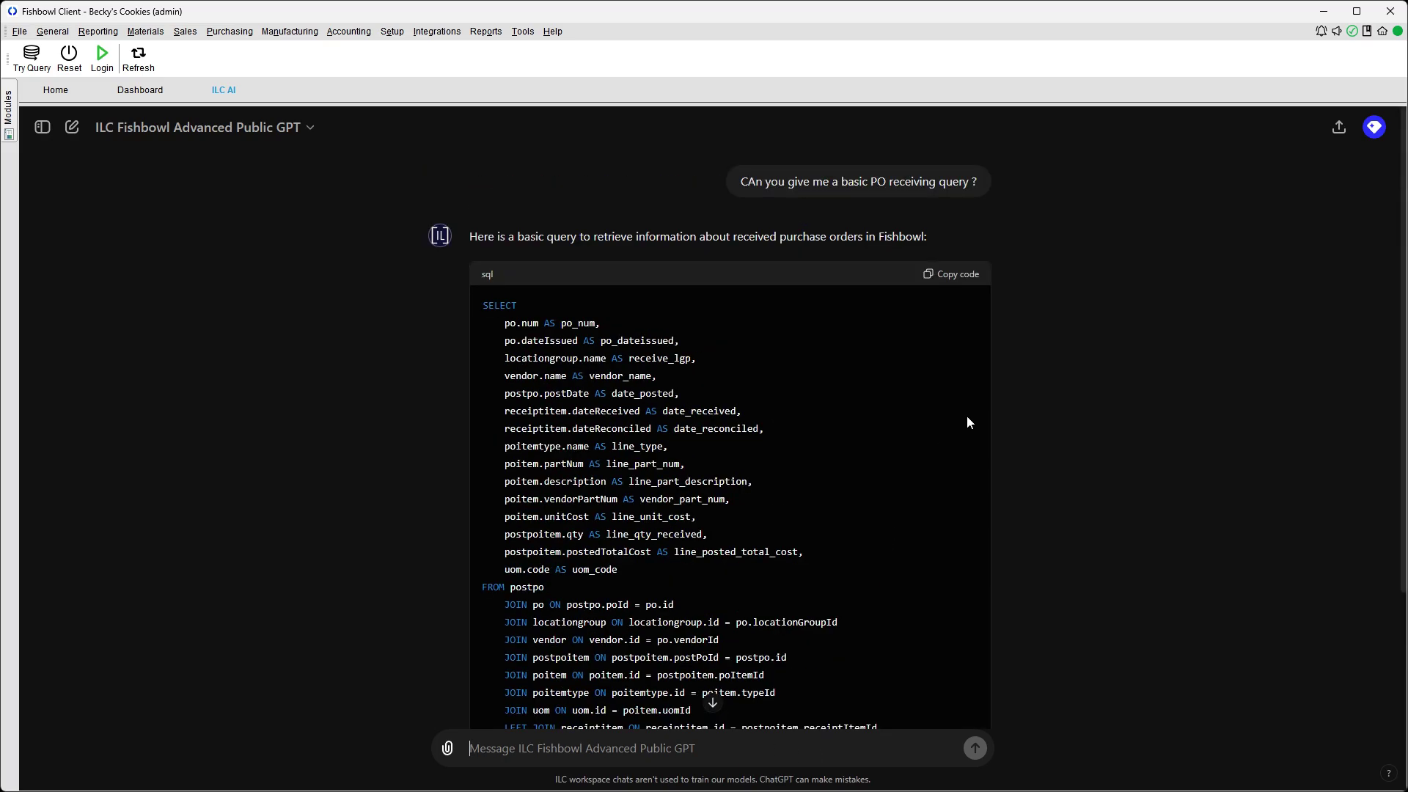
scroll(869, 294, "down", 3)
scroll(917, 286, "up", 3)
left_click(945, 280)
left_click(81, 33)
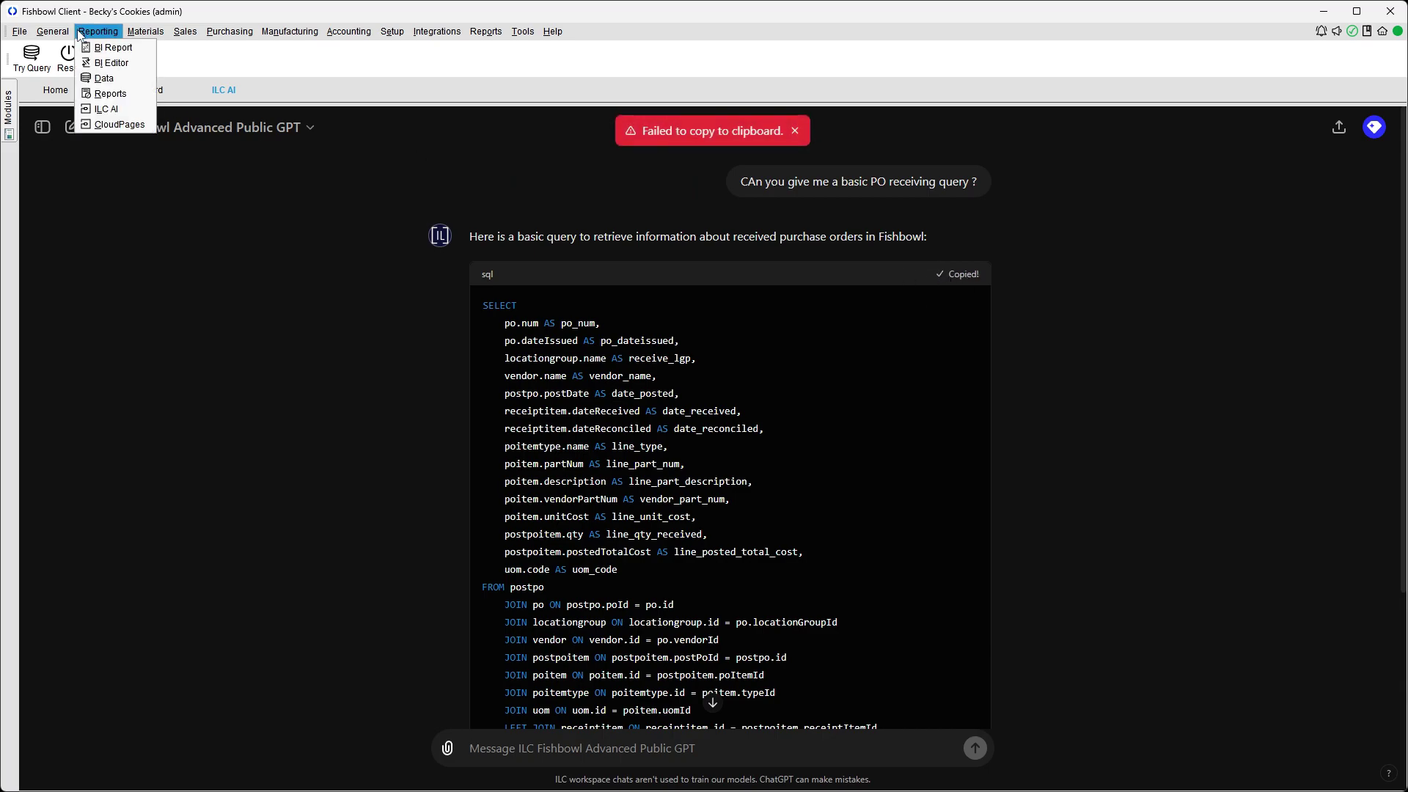
left_click(800, 132)
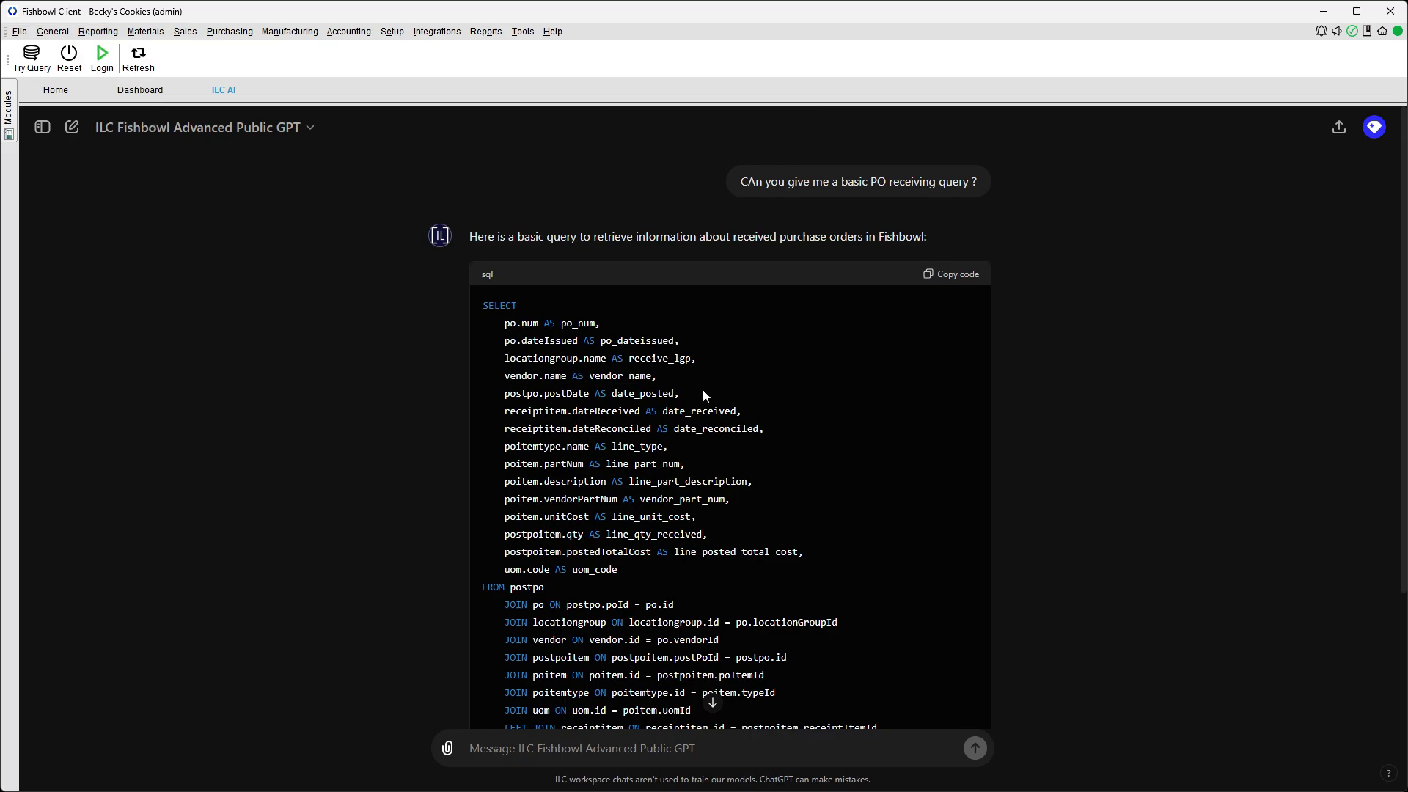
scroll(692, 478, "down", 3)
left_click_drag(580, 576, 468, 306)
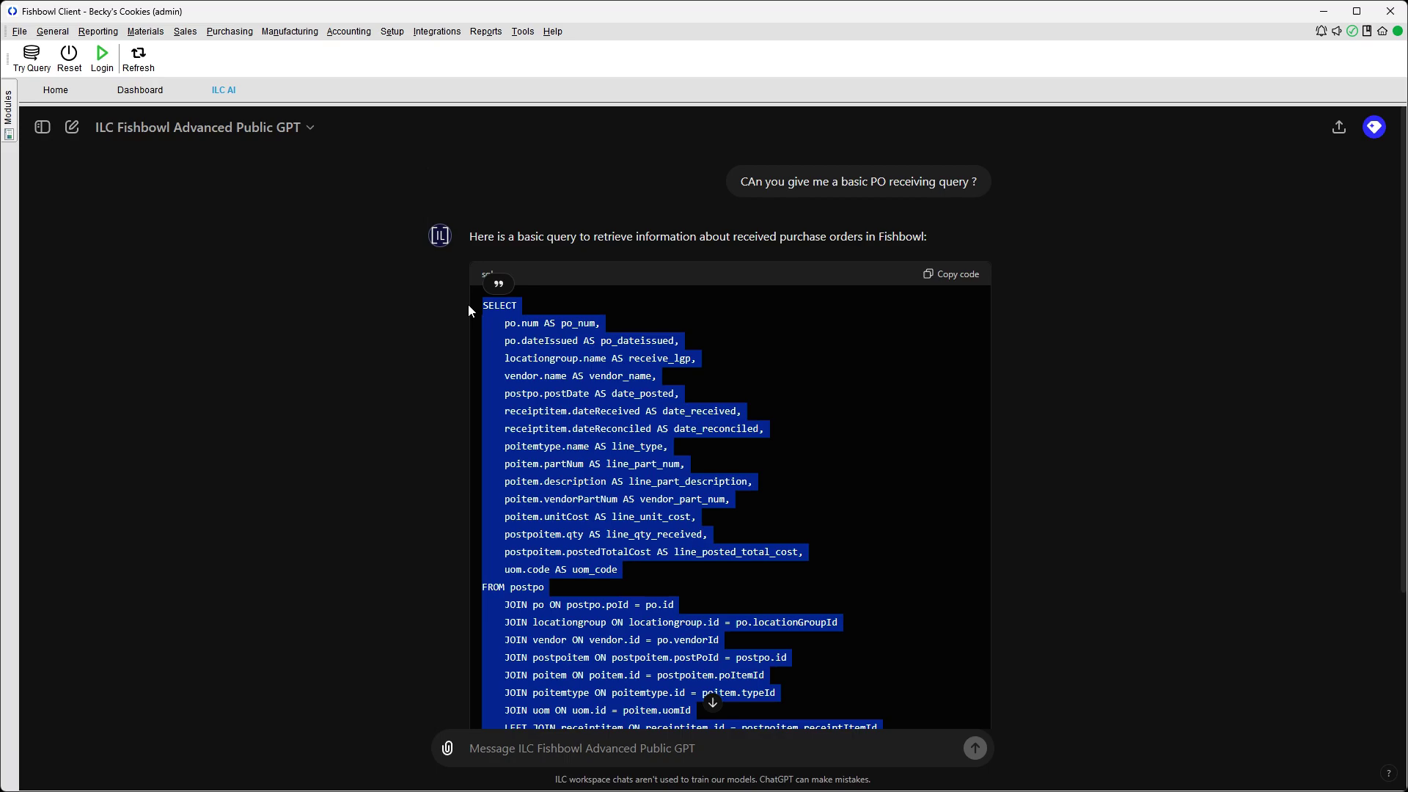
Paste the SQL into the Reporting > Data module and run it, returning 84 rows.
left_click(99, 31)
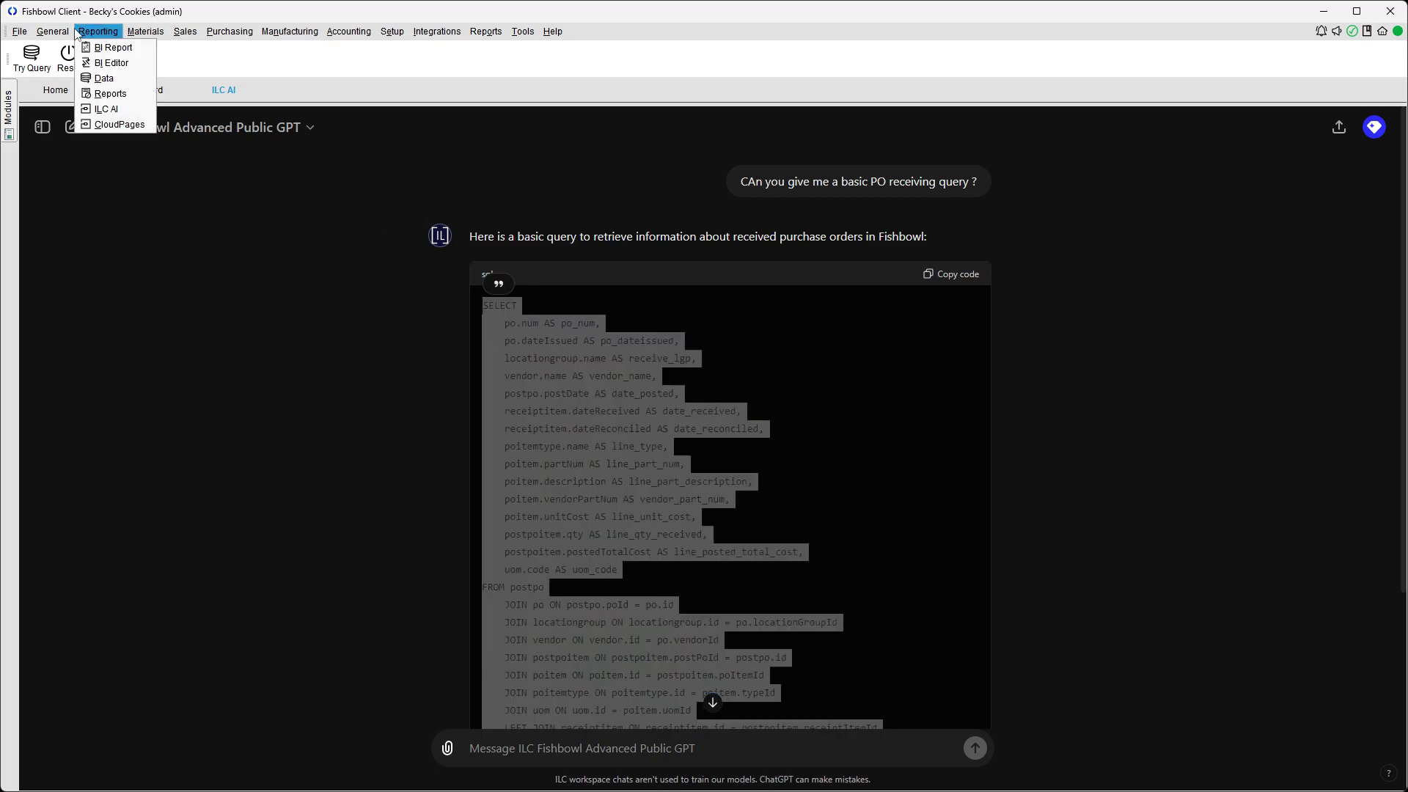
left_click(104, 79)
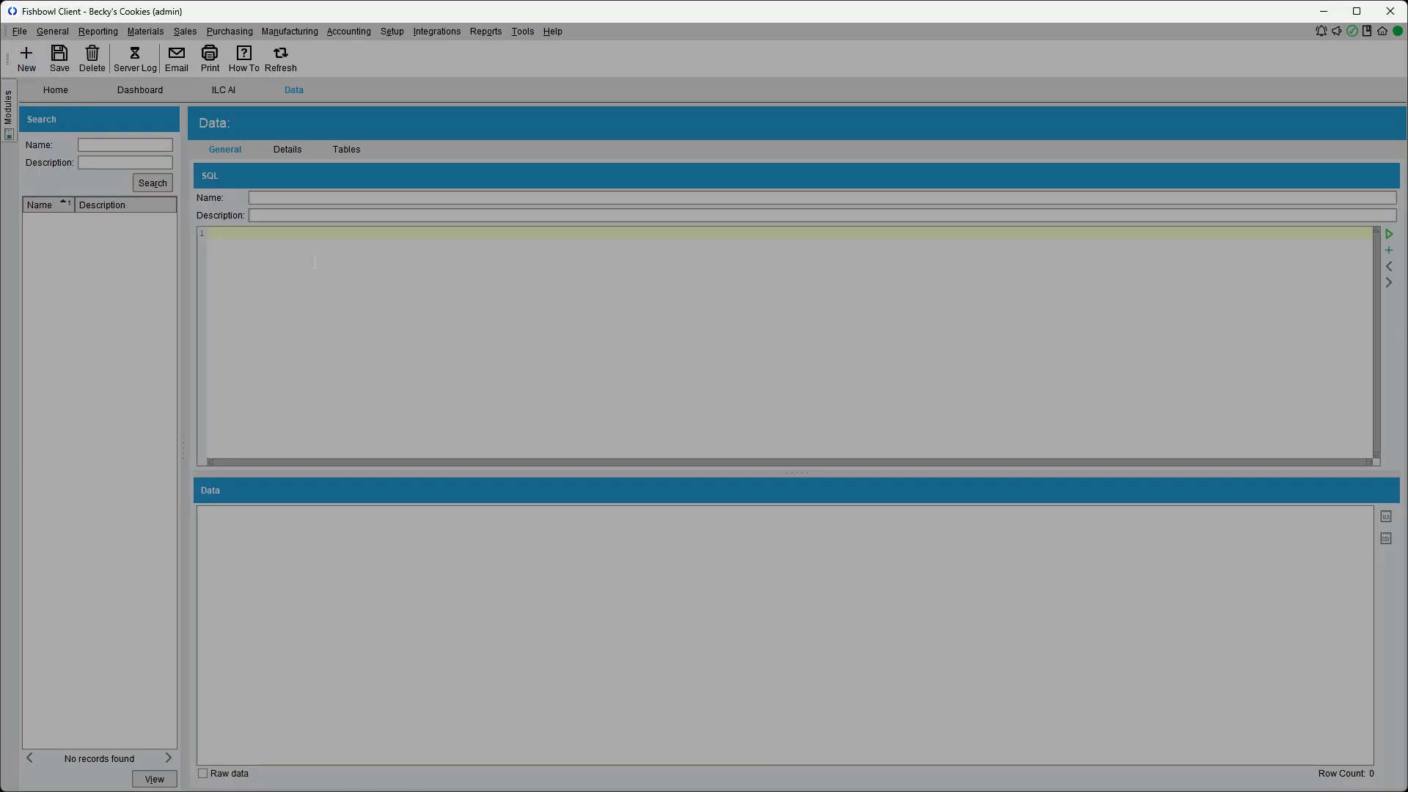
key("ctrl+v")
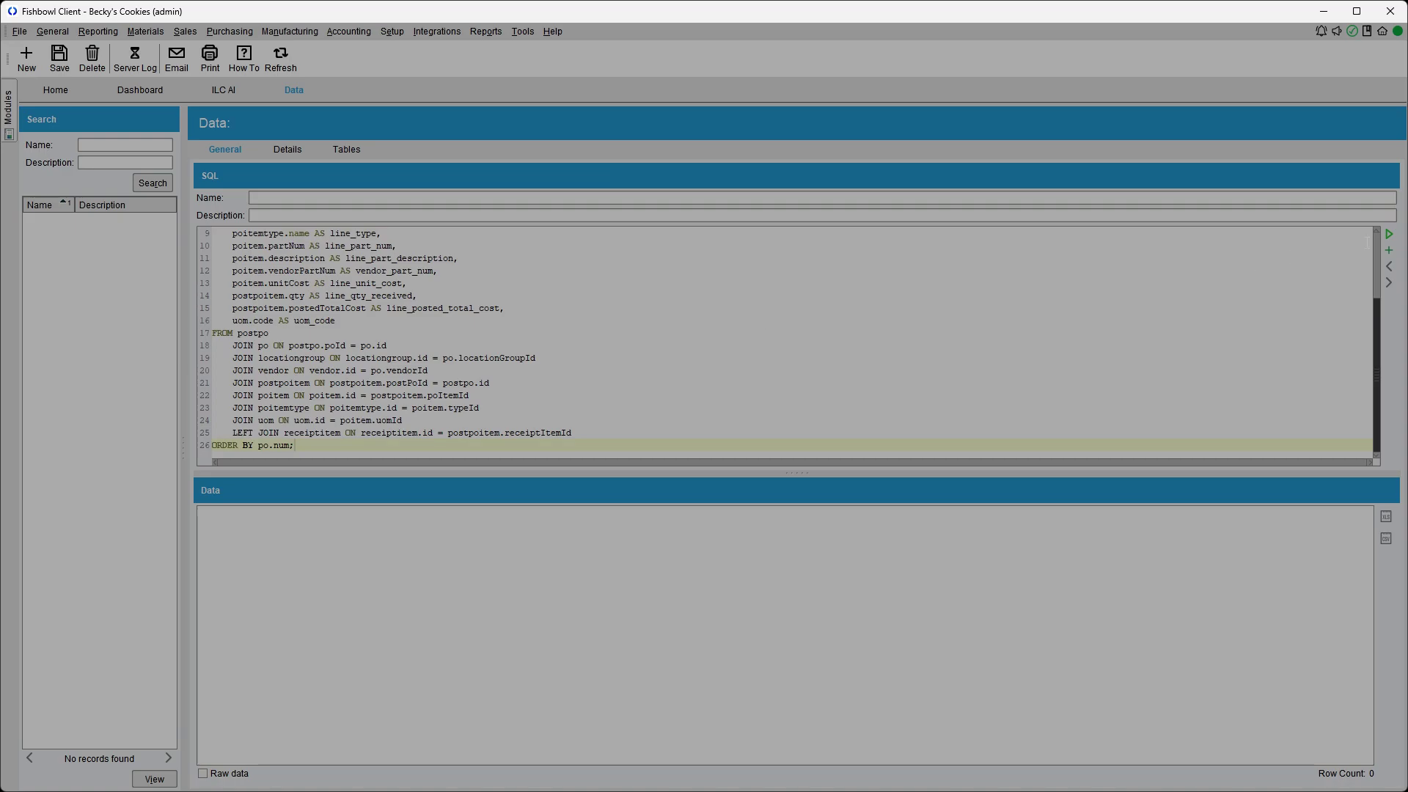
left_click(1390, 234)
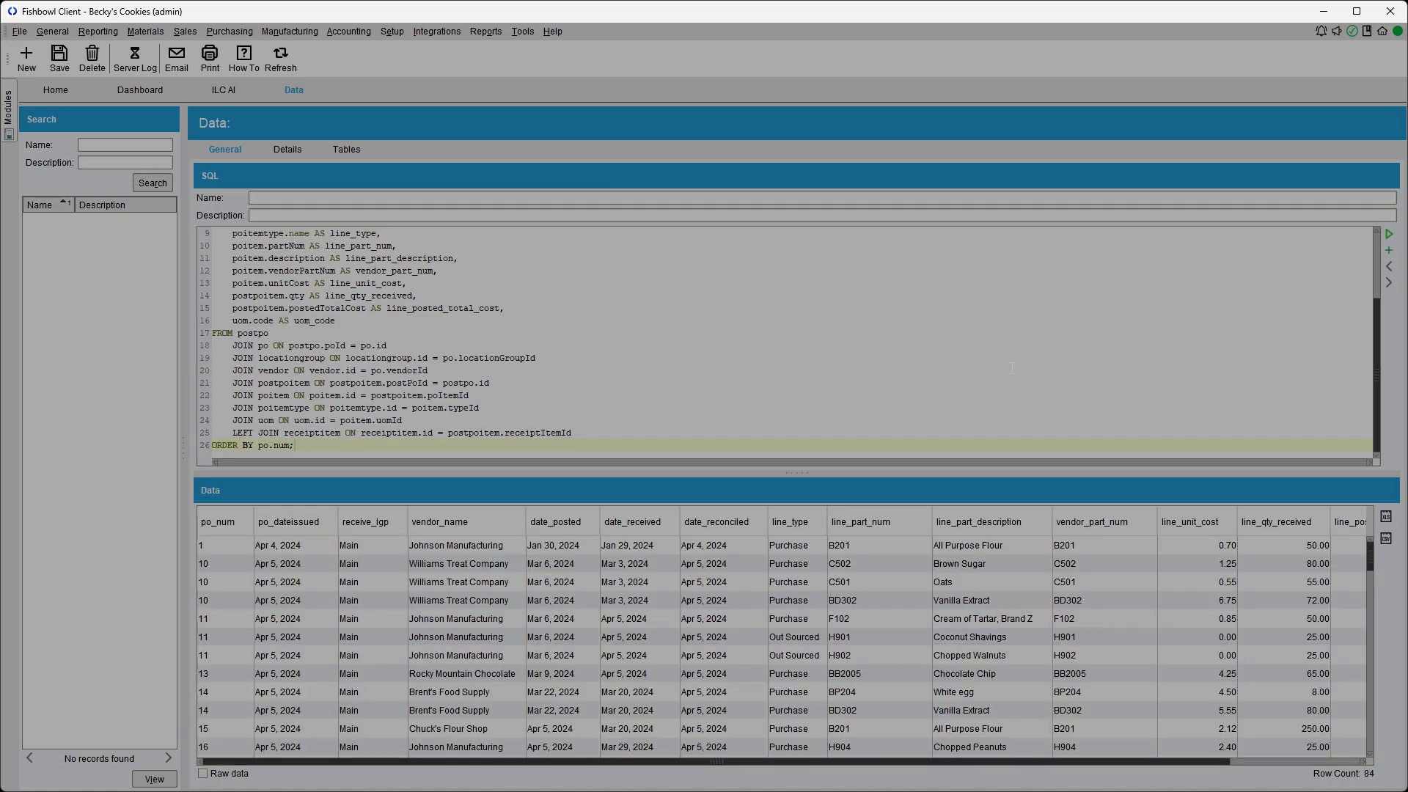
left_click(224, 89)
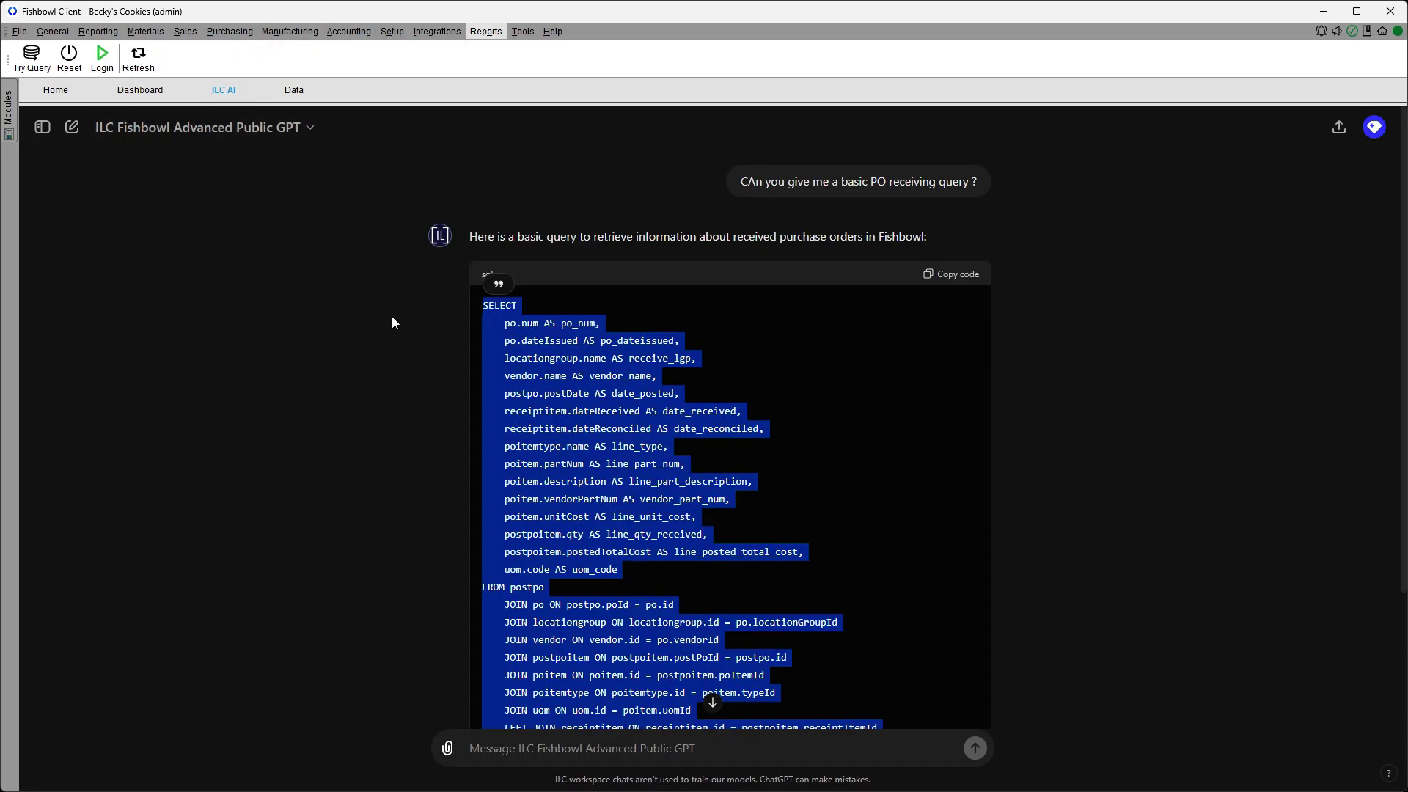
Run Try Query on the chat's PO receiving SQL to preview its 84 result rows.
left_click(140, 89)
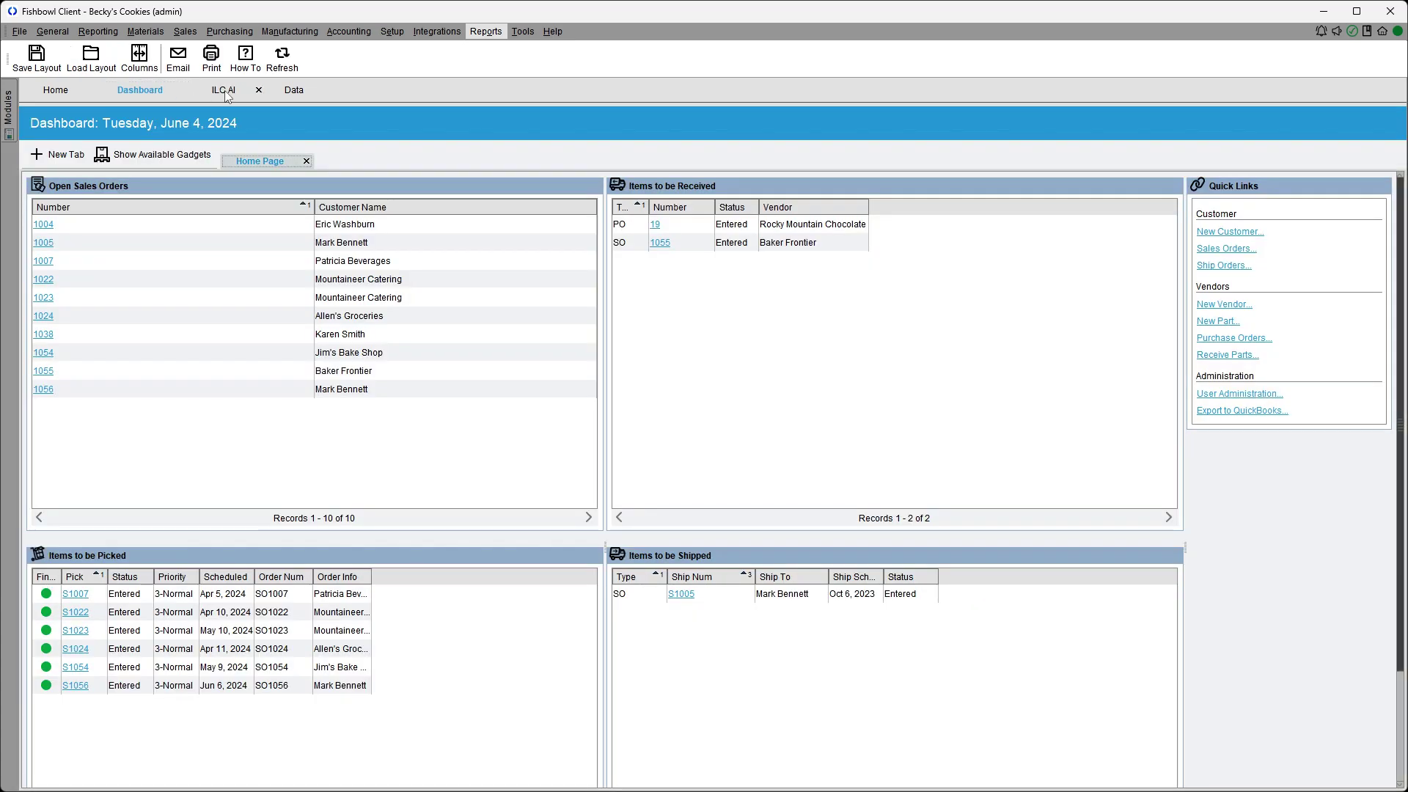
left_click(223, 89)
left_click(1100, 403)
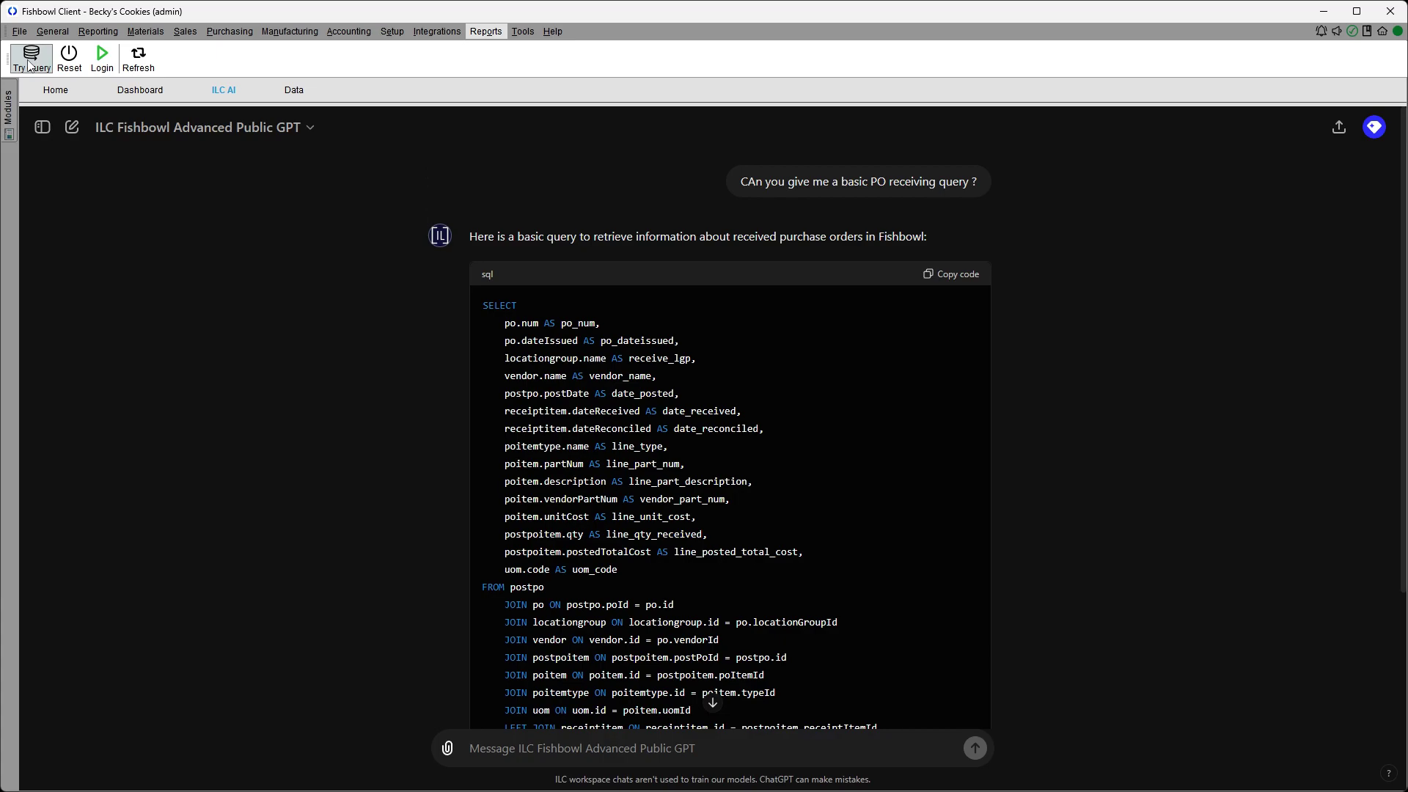
left_click(29, 62)
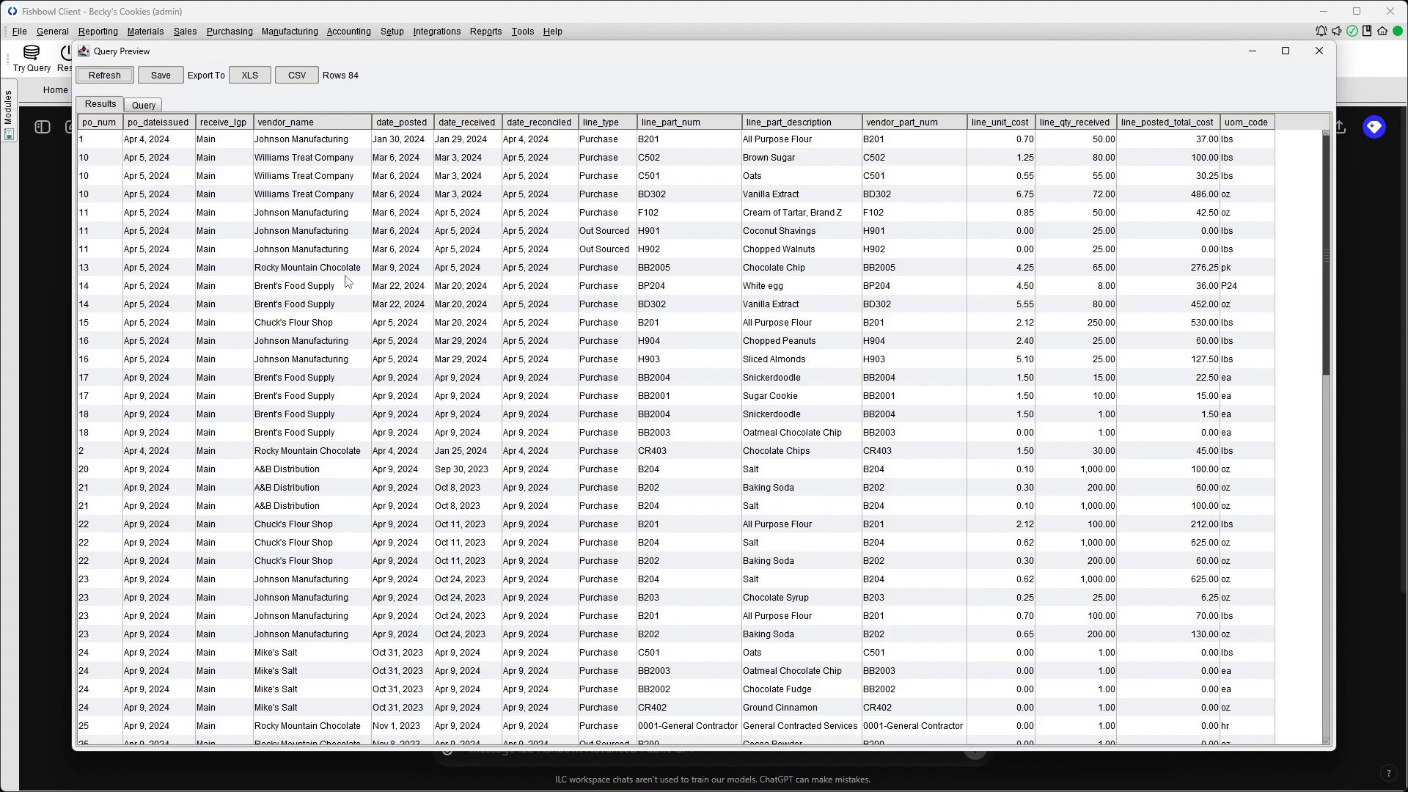
Glance at the preview's SQL text, then switch back to the 84-row Results grid.
left_click(143, 104)
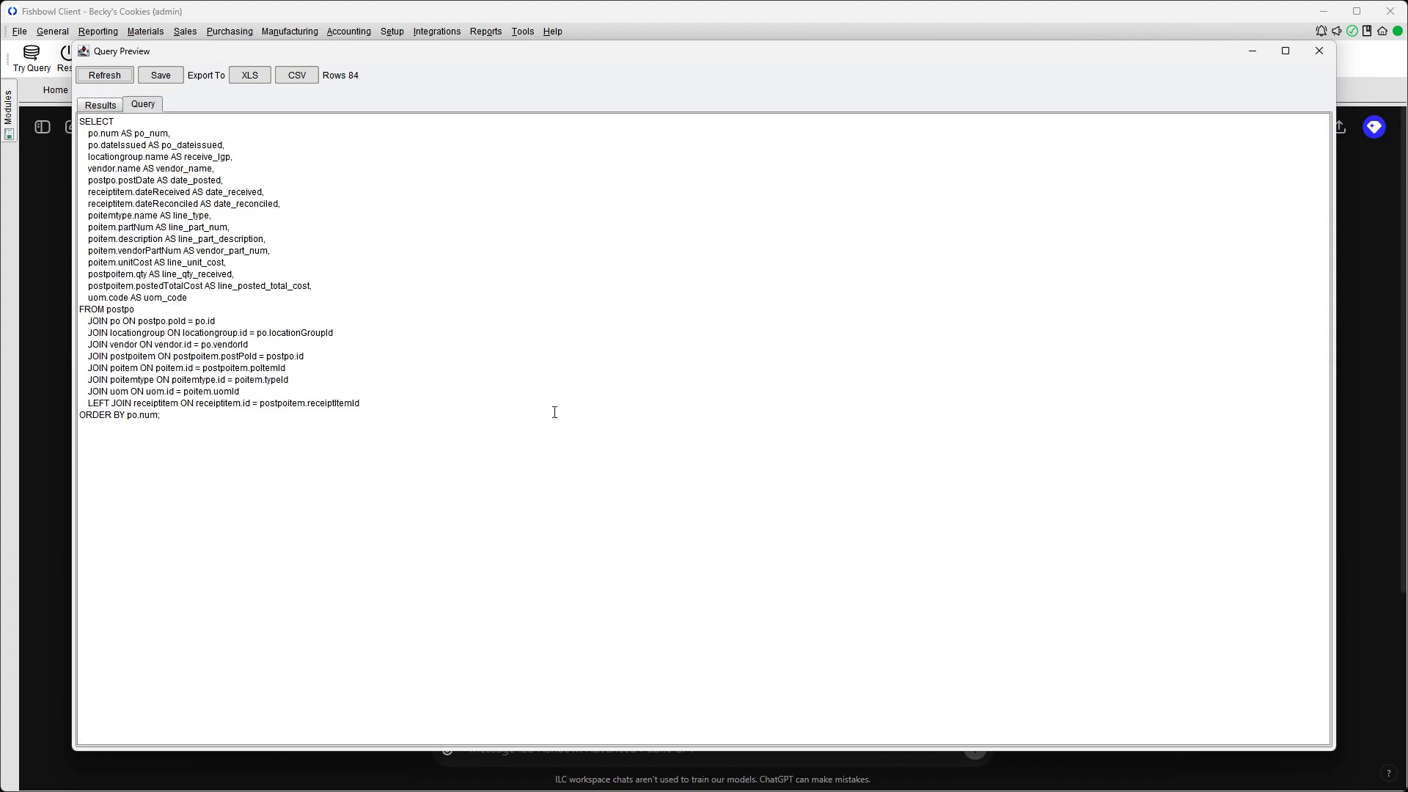
left_click(110, 108)
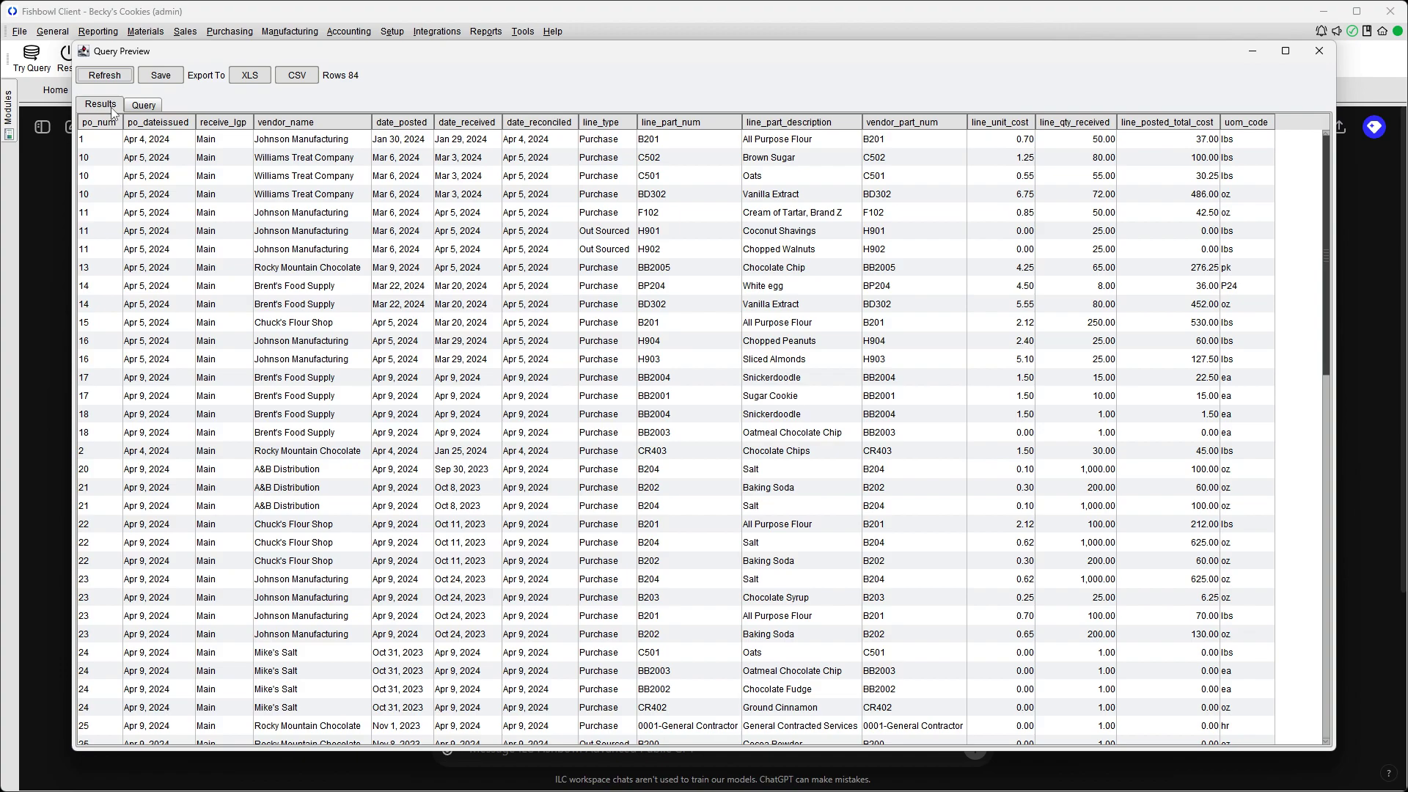
Save the query as 'GPT Query Tue Jun 04 13:53:08 PDT 2024' and close Query Preview.
left_click(160, 76)
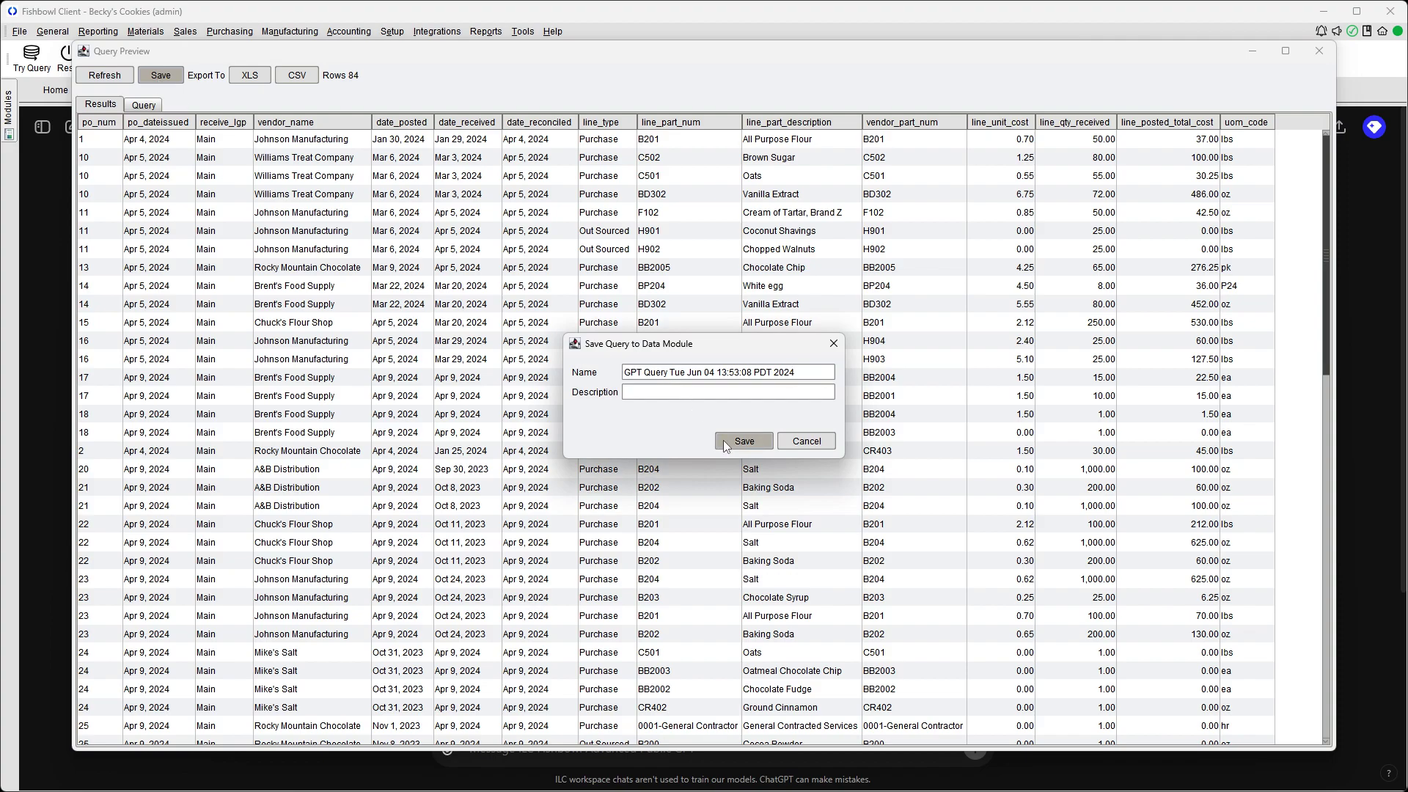
left_click(726, 443)
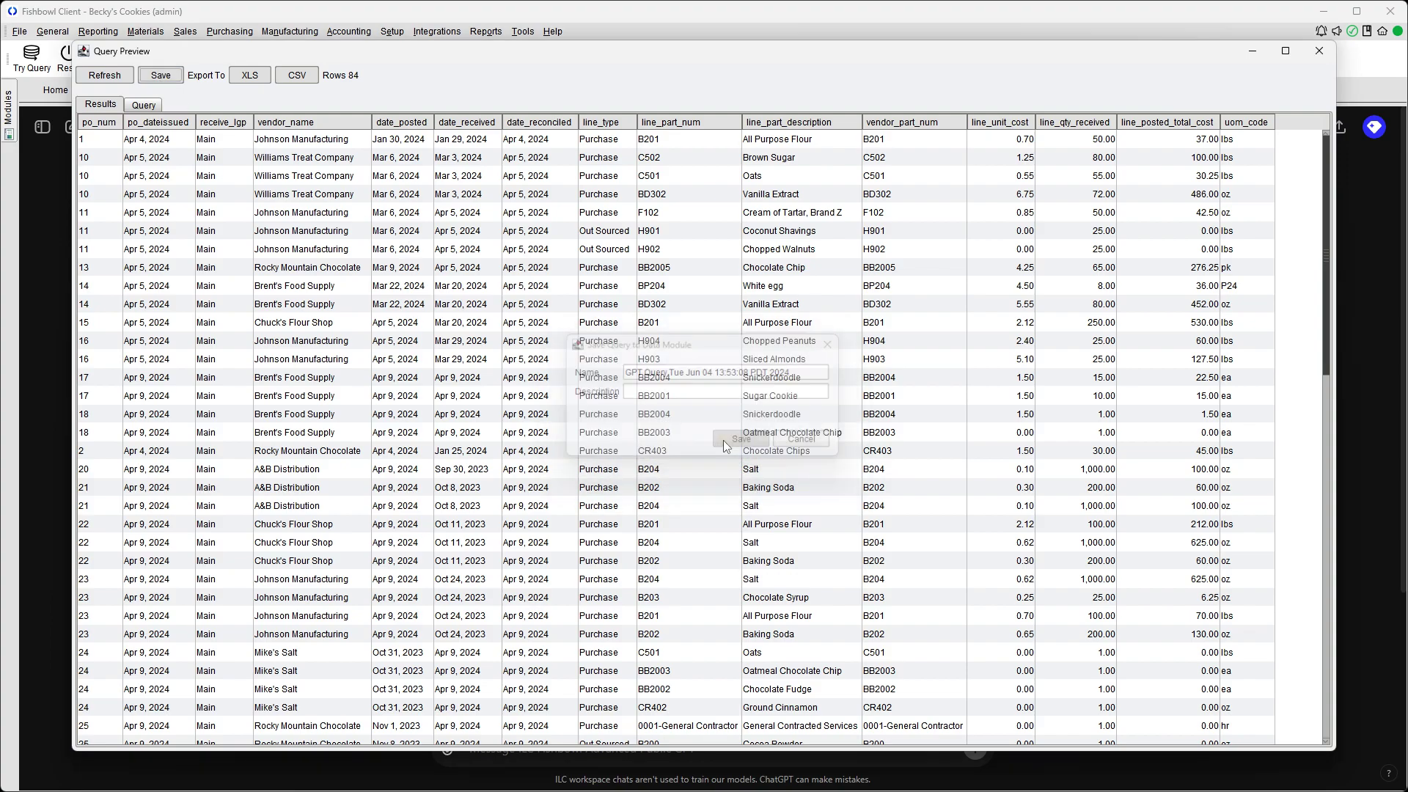
left_click(1319, 50)
Load the saved GPT Query record in the Data module and rerun it to list 84 rows.
left_click(293, 89)
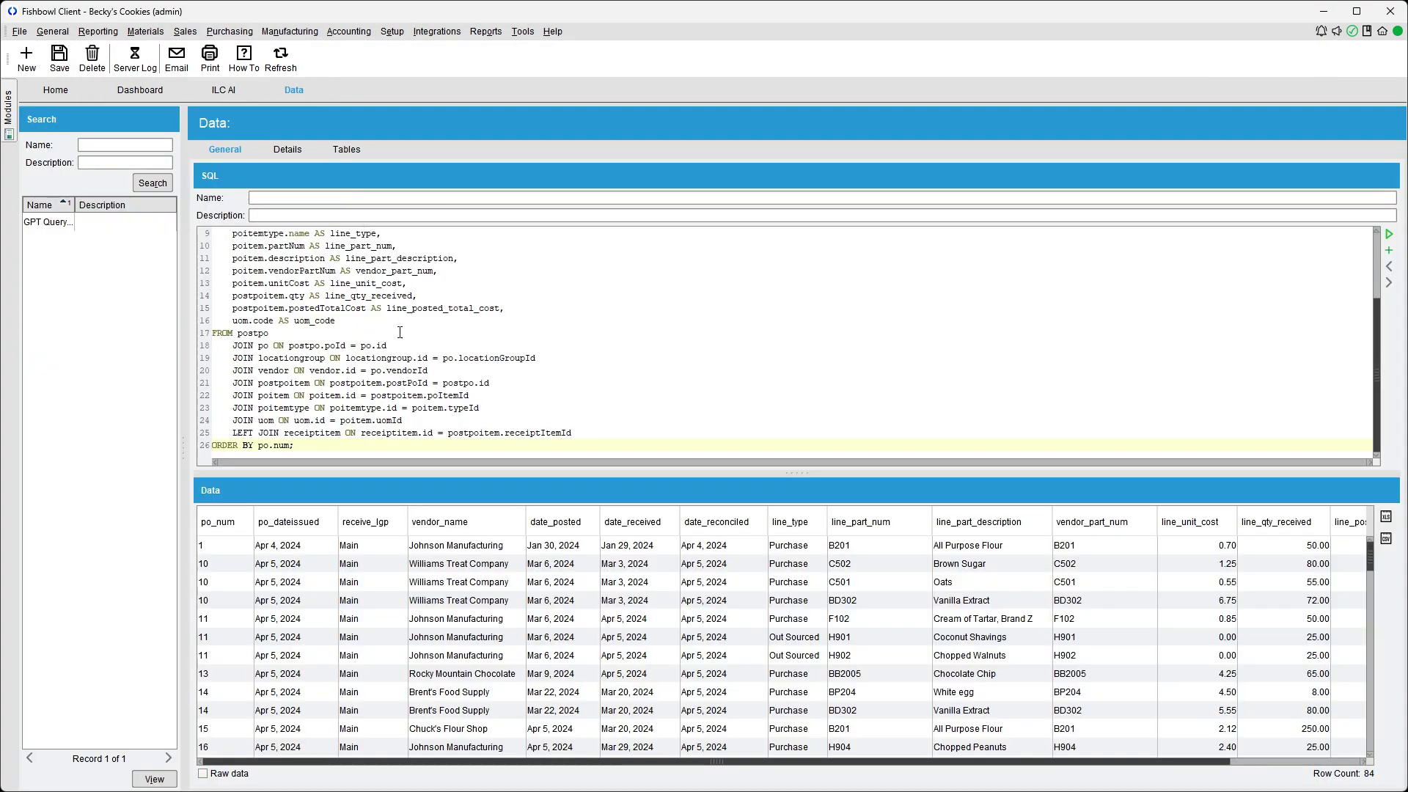
left_click(66, 224)
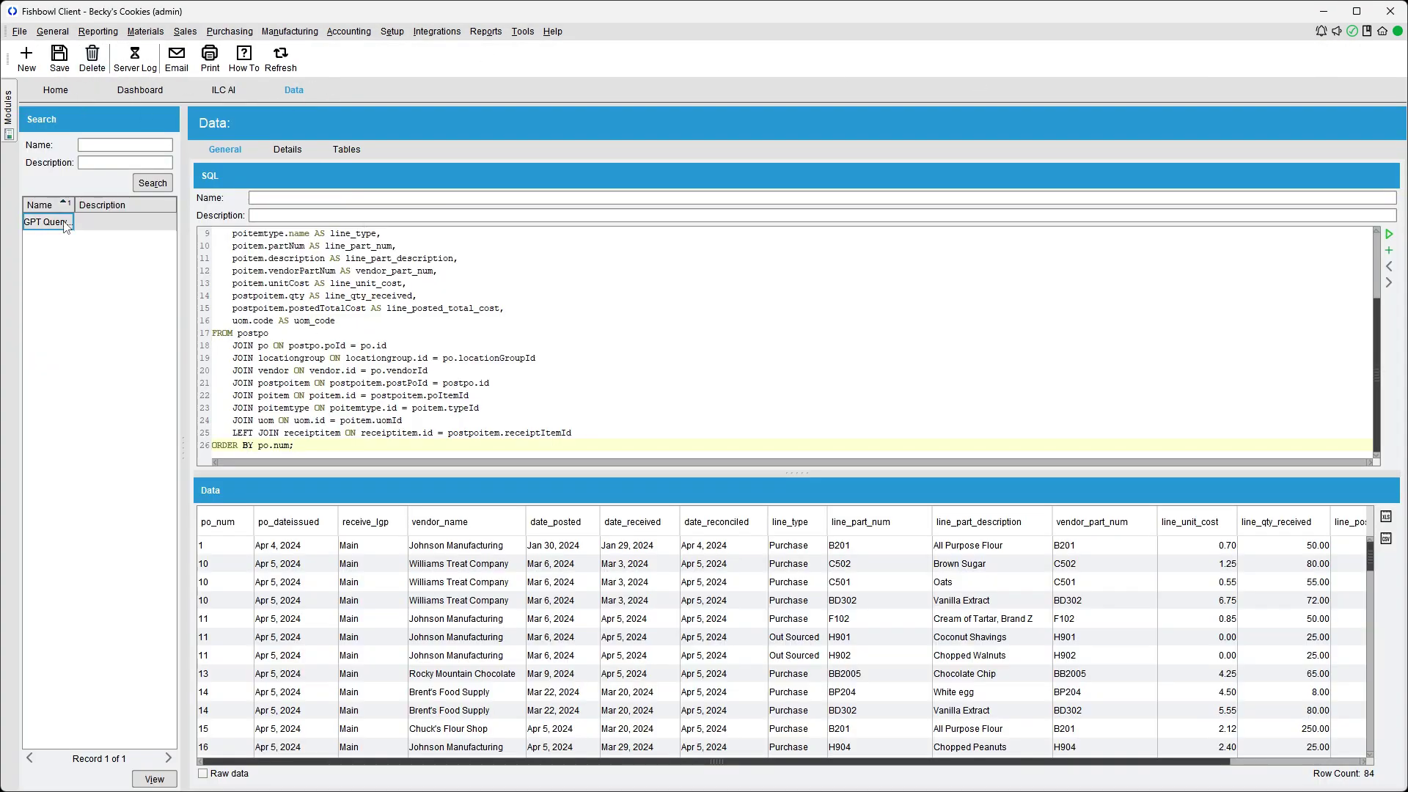
left_click(714, 427)
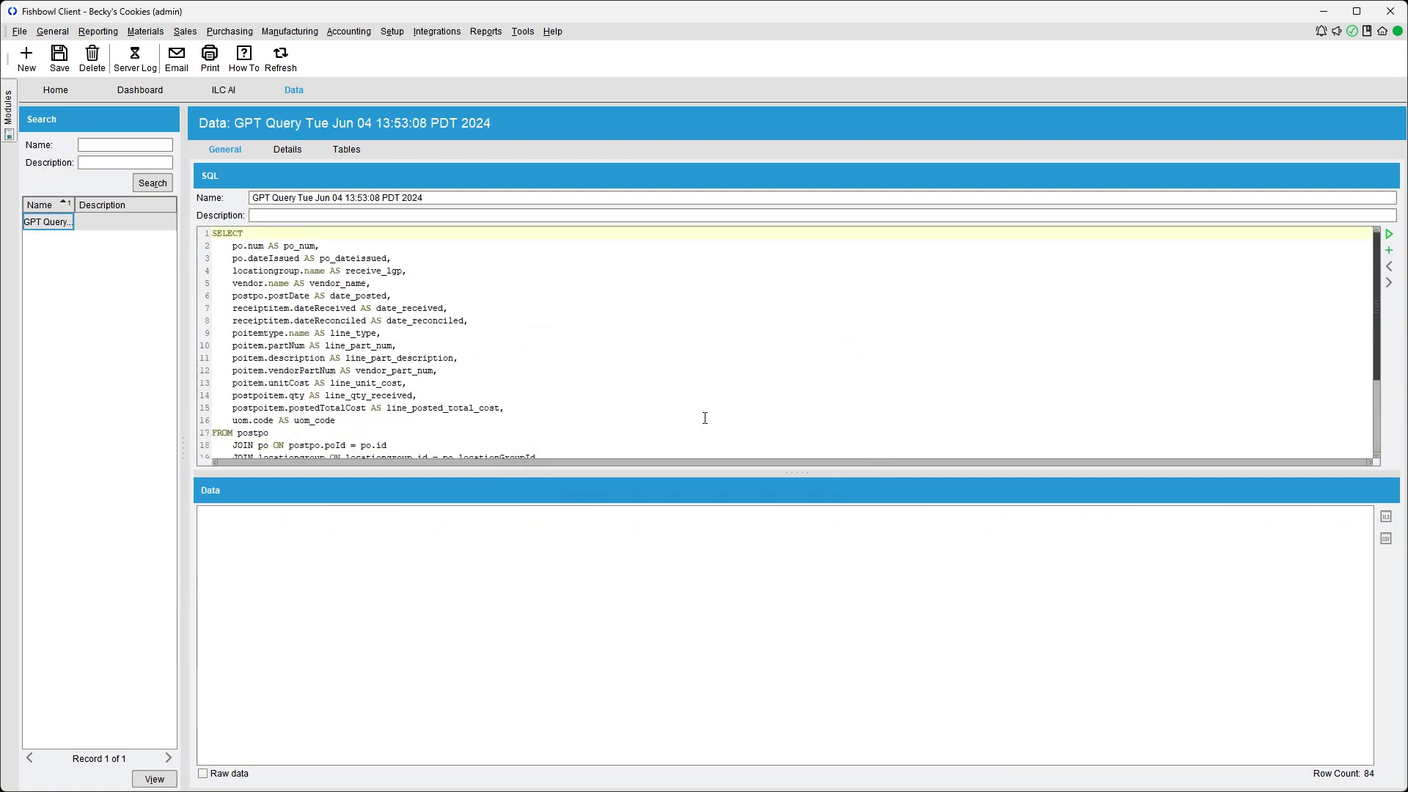
left_click(1389, 234)
scroll(717, 594, "down", 20)
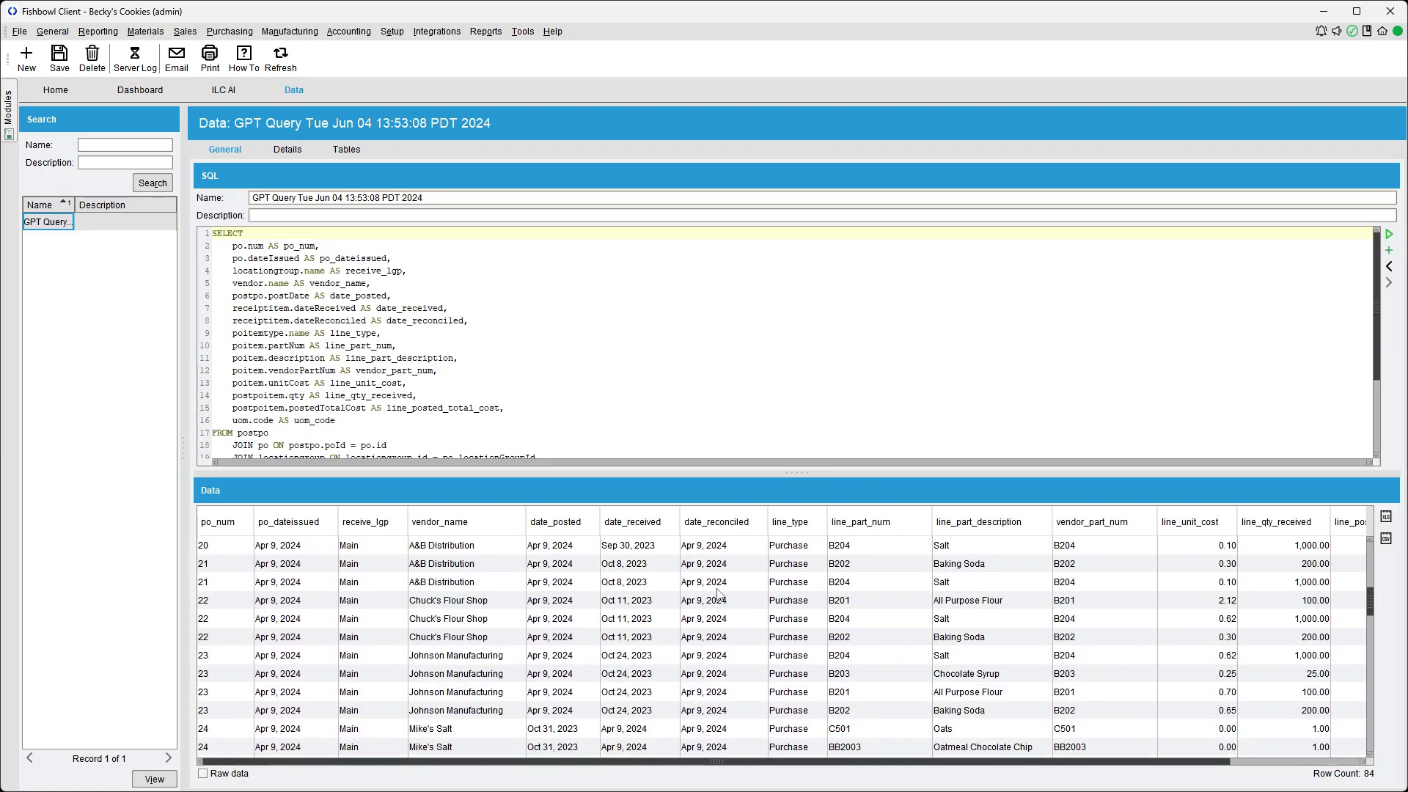
scroll(721, 593, "up", 20)
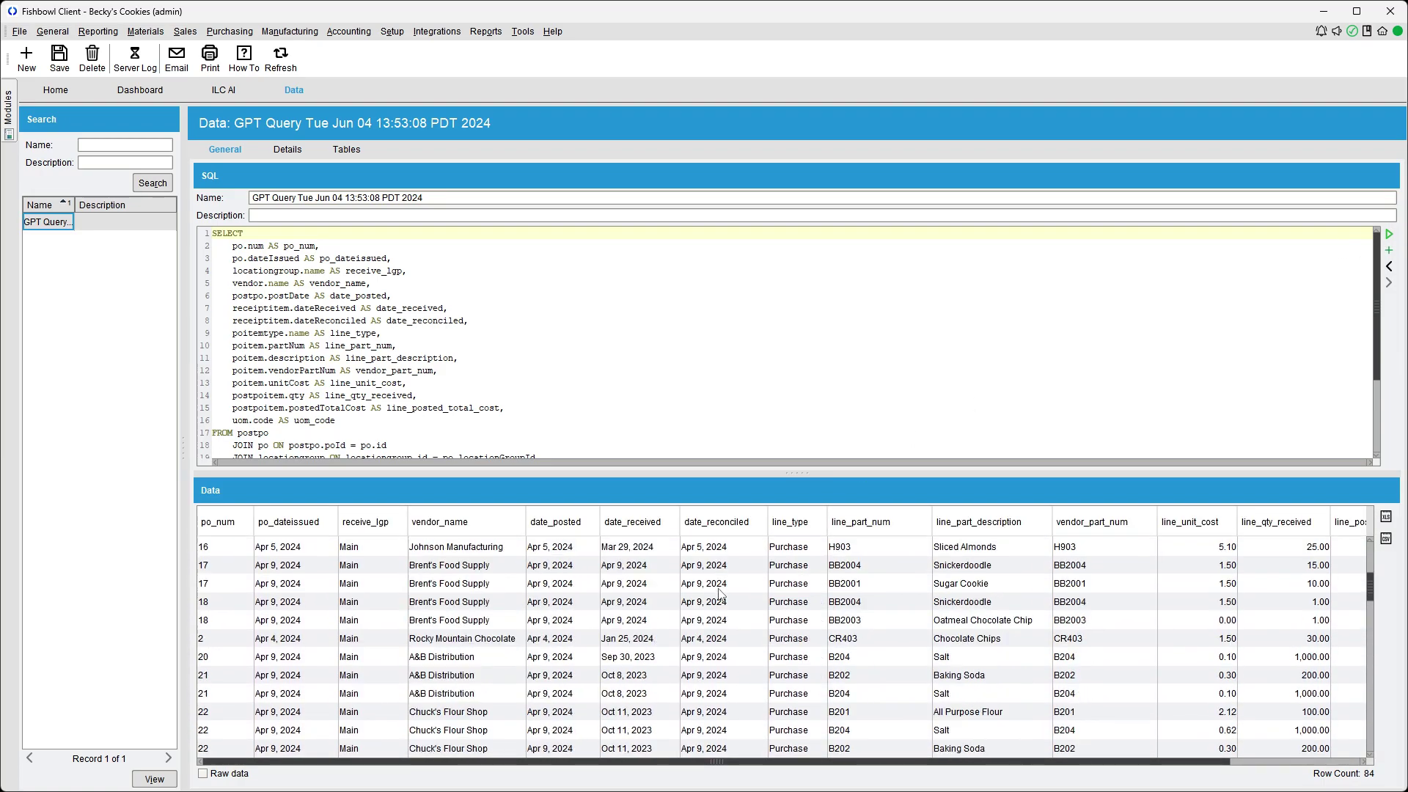